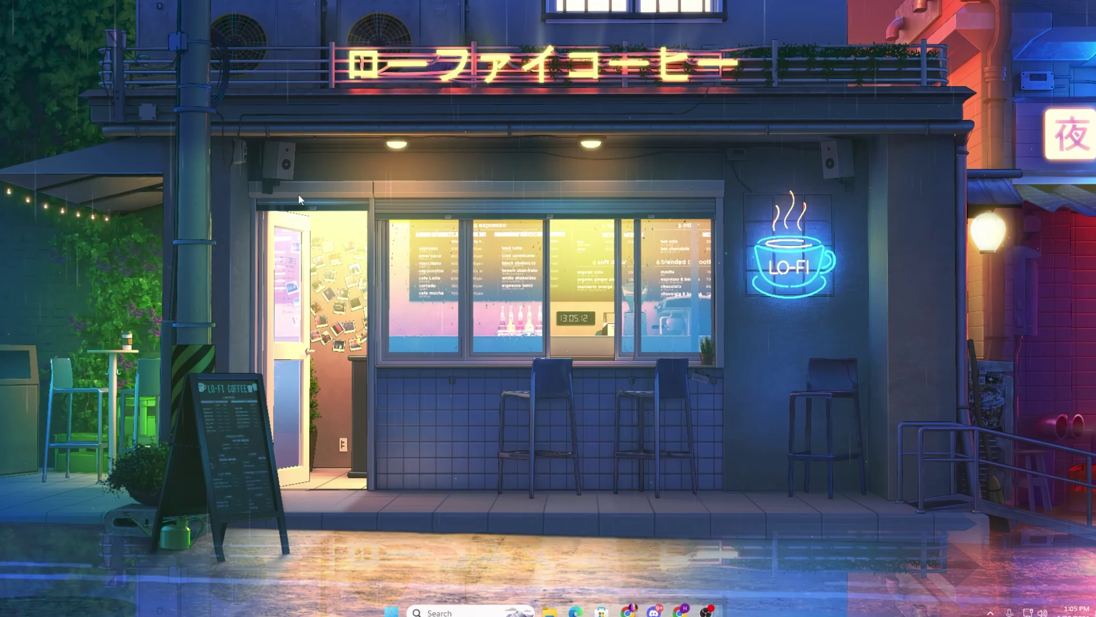
Search Start for 'TEMP' and open the Delete temporary files setting
key(super+s)
text(TEMP)
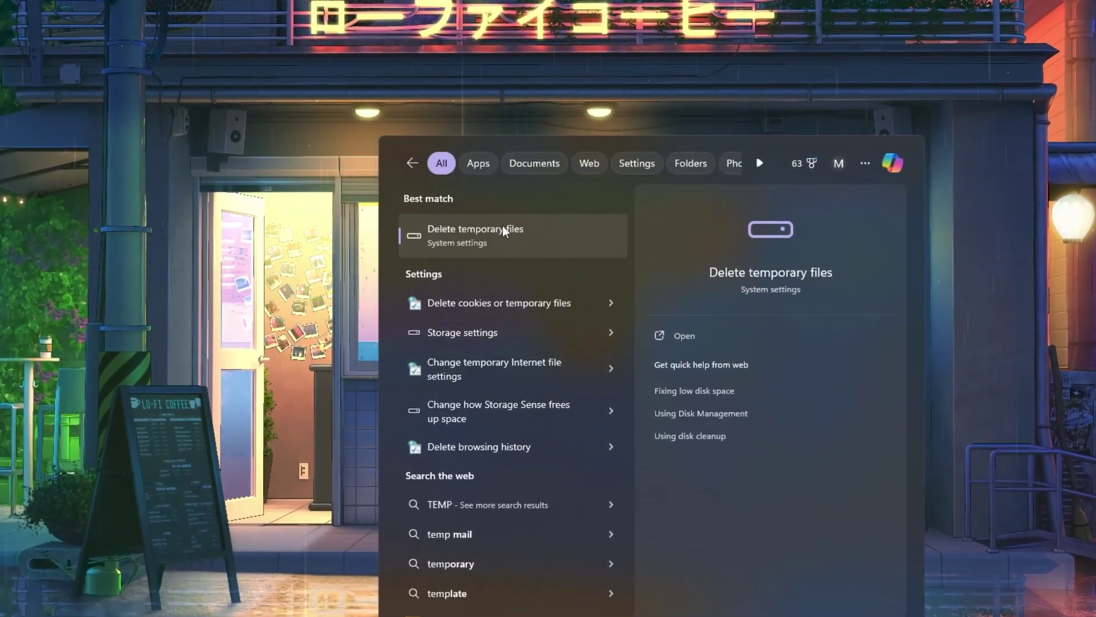
click(467, 231)
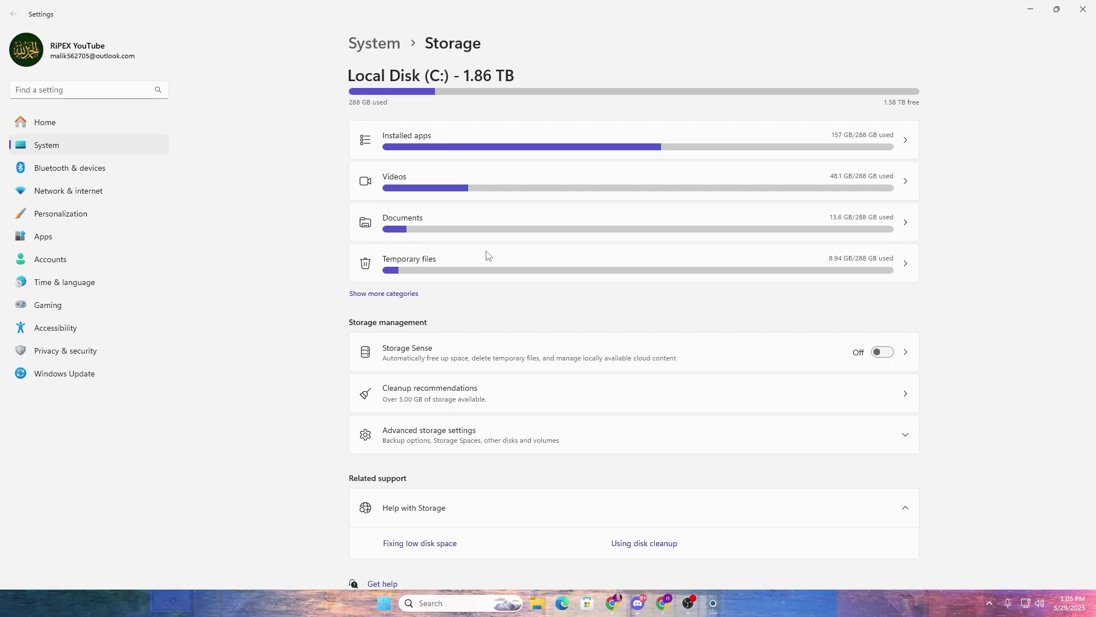
Remove the 2.42 GB of default-checked temporary files, leaving Downloads unchecked
click(426, 267)
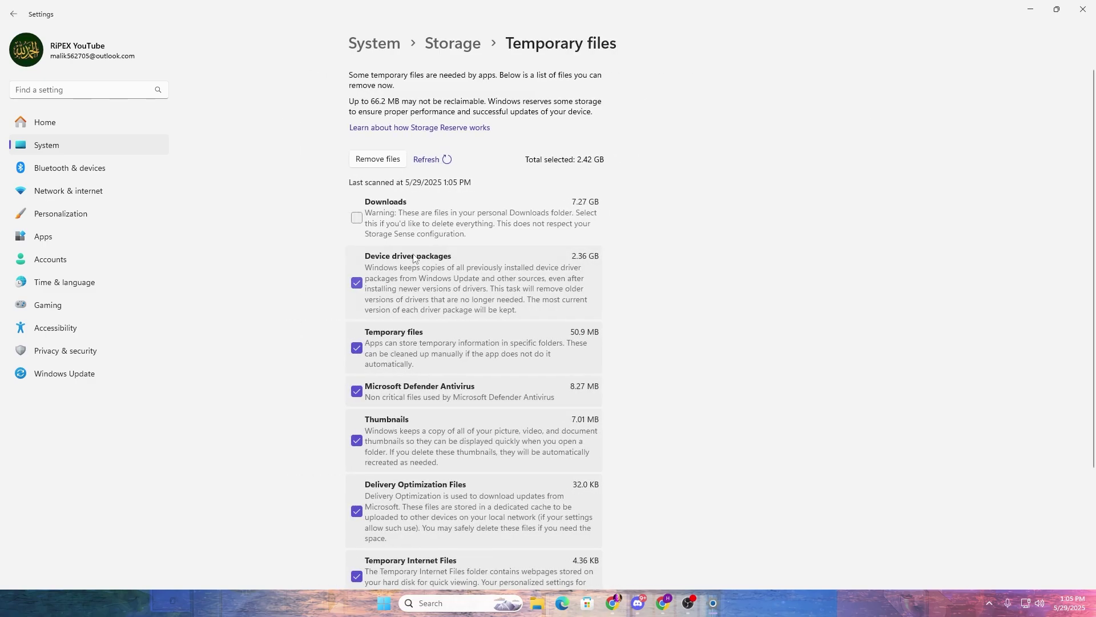
scroll(409, 254, down, 3)
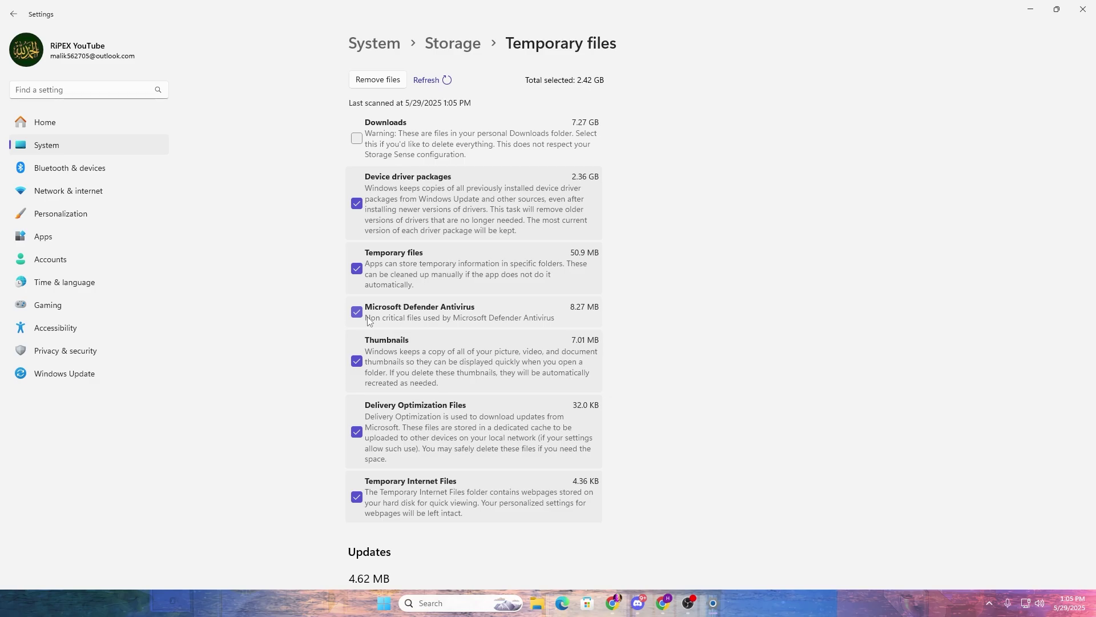
scroll(433, 323, down, 2)
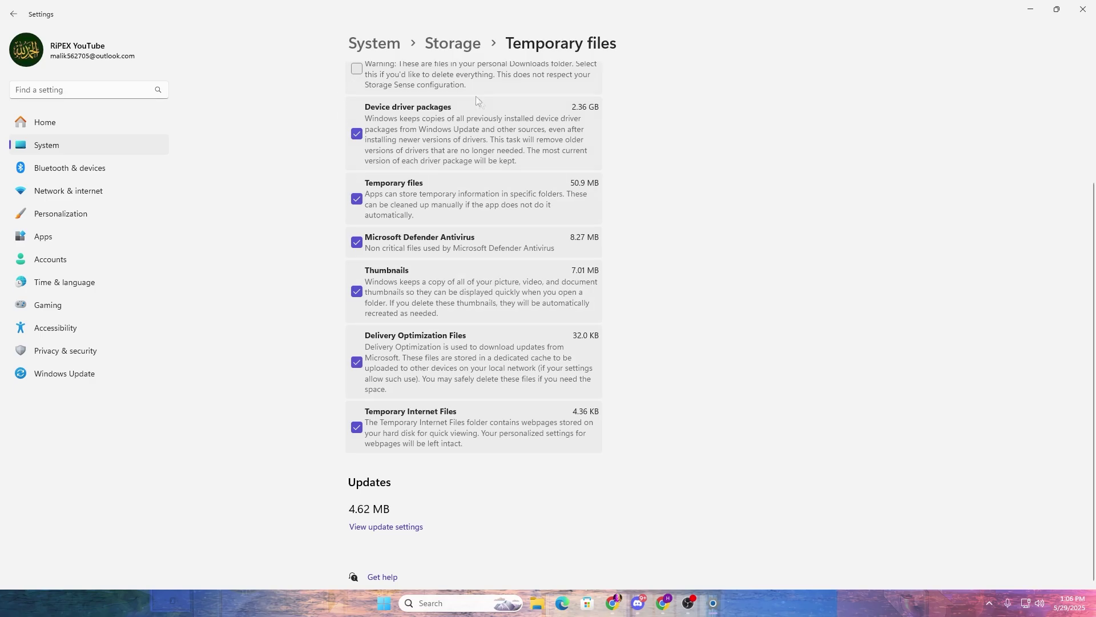
scroll(477, 100, up, 3)
scroll(450, 384, down, 3)
scroll(338, 240, up, 3)
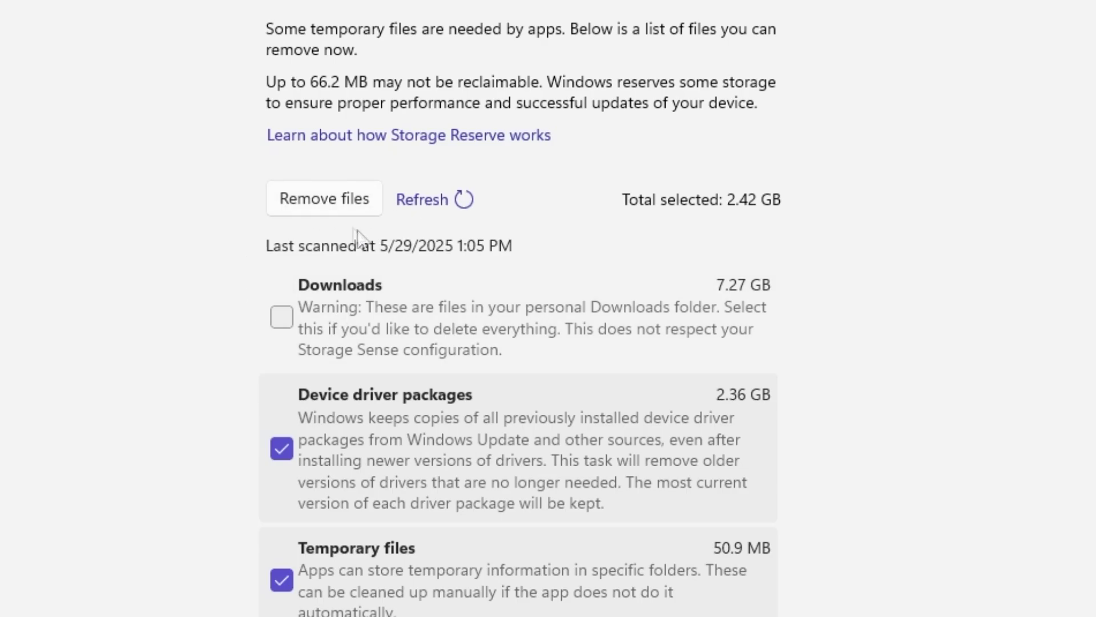
click(308, 201)
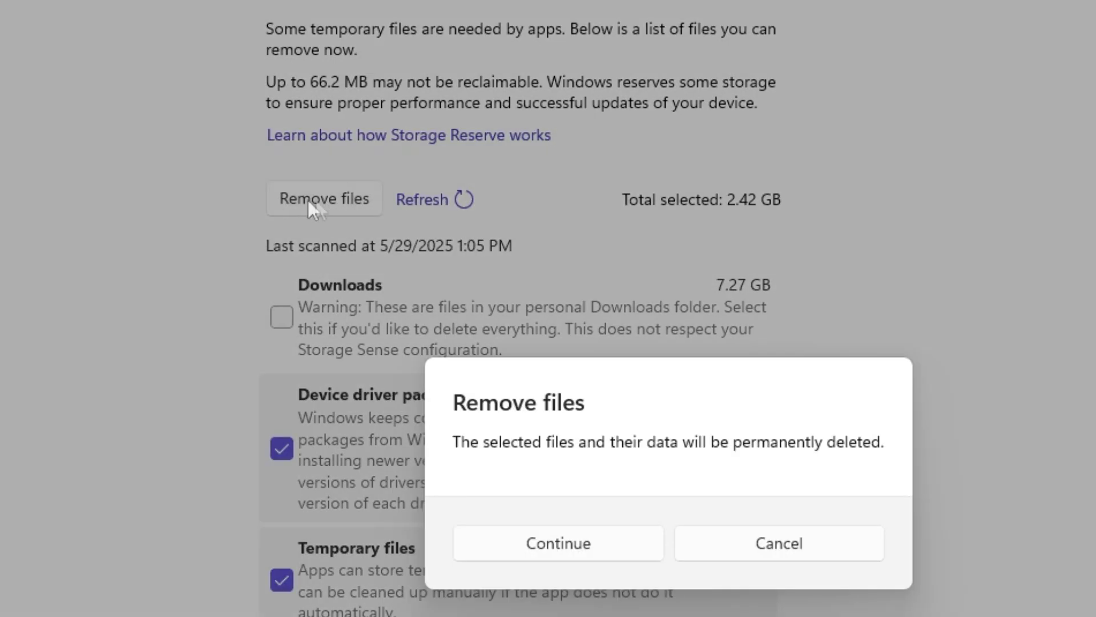
click(549, 543)
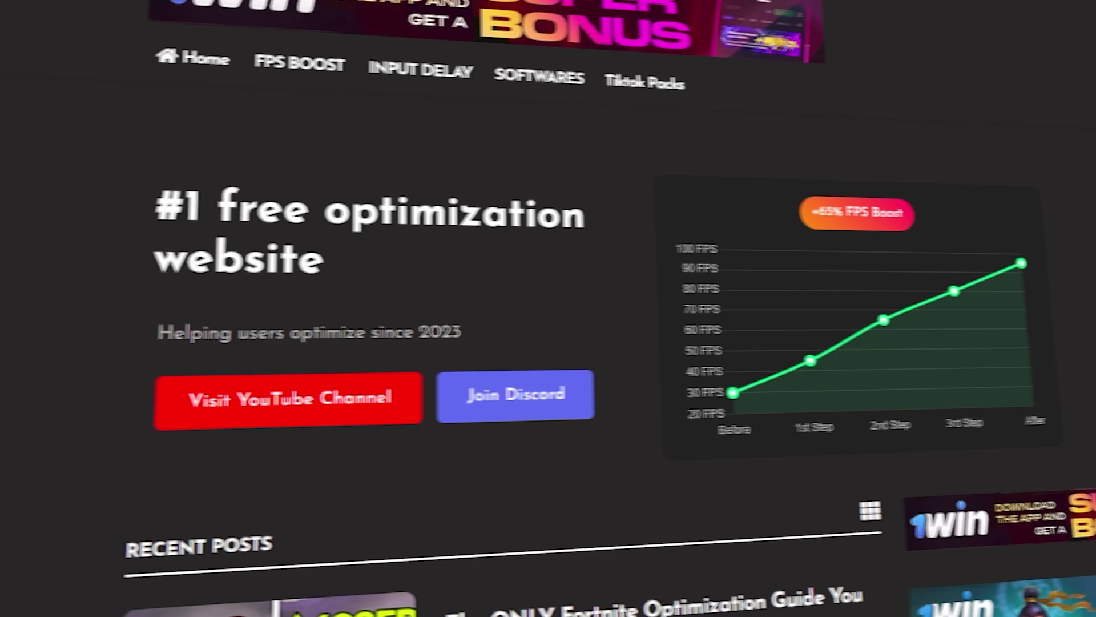
Scroll through the optimization website's Recent Posts
scroll(200, 144, down, 6)
scroll(177, 200, down, 15)
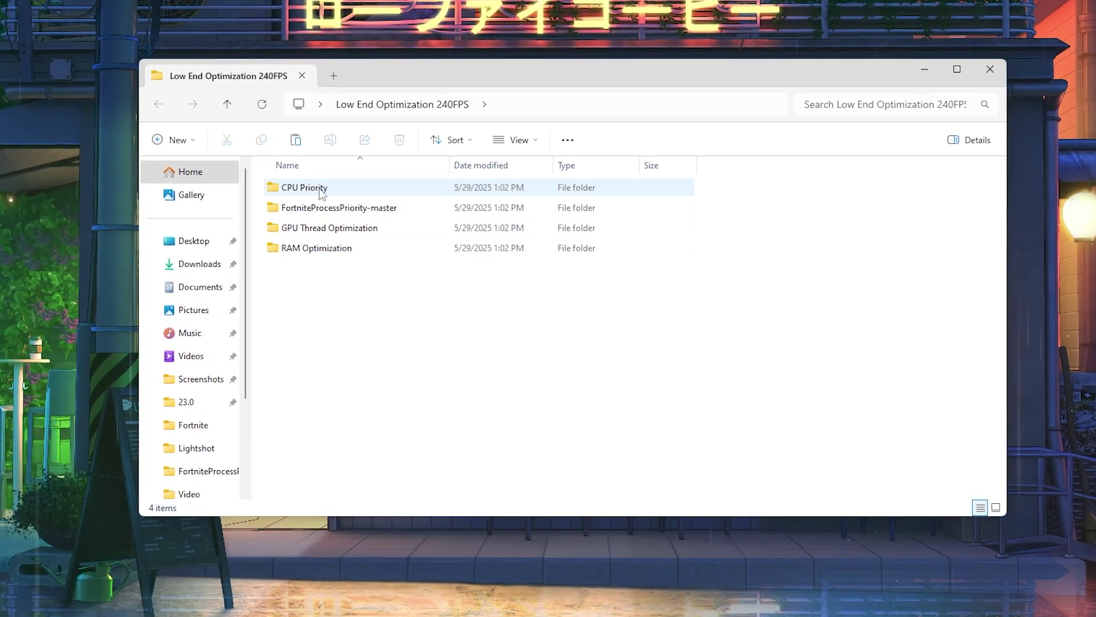
Merge Intel Priority.reg from CPU Priority > INTEL into the registry, then go back
double_click(320, 190)
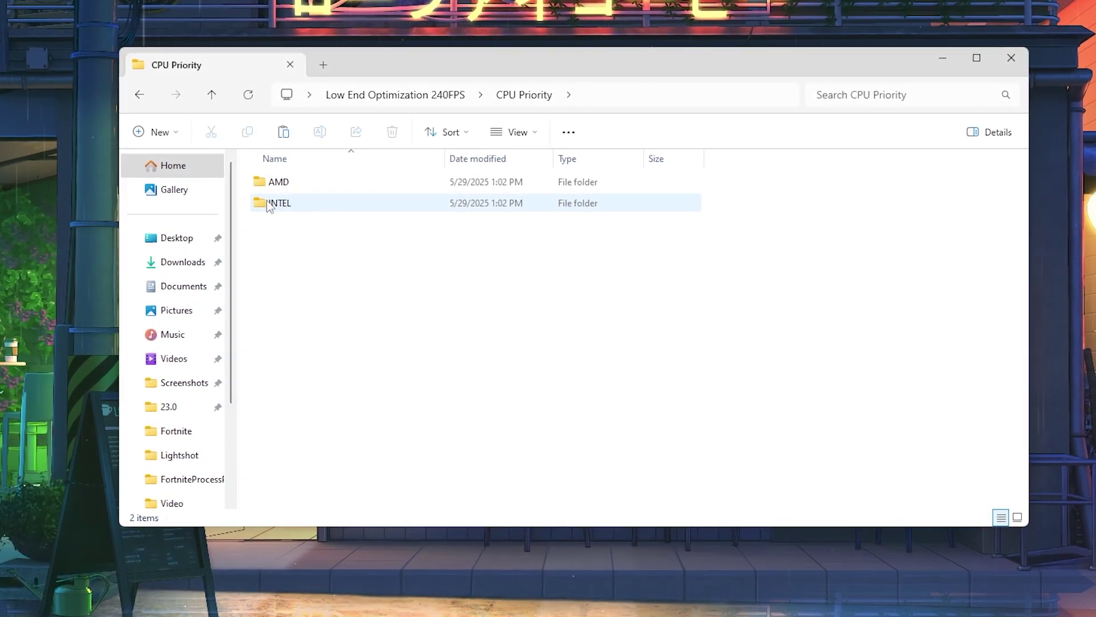
double_click(320, 208)
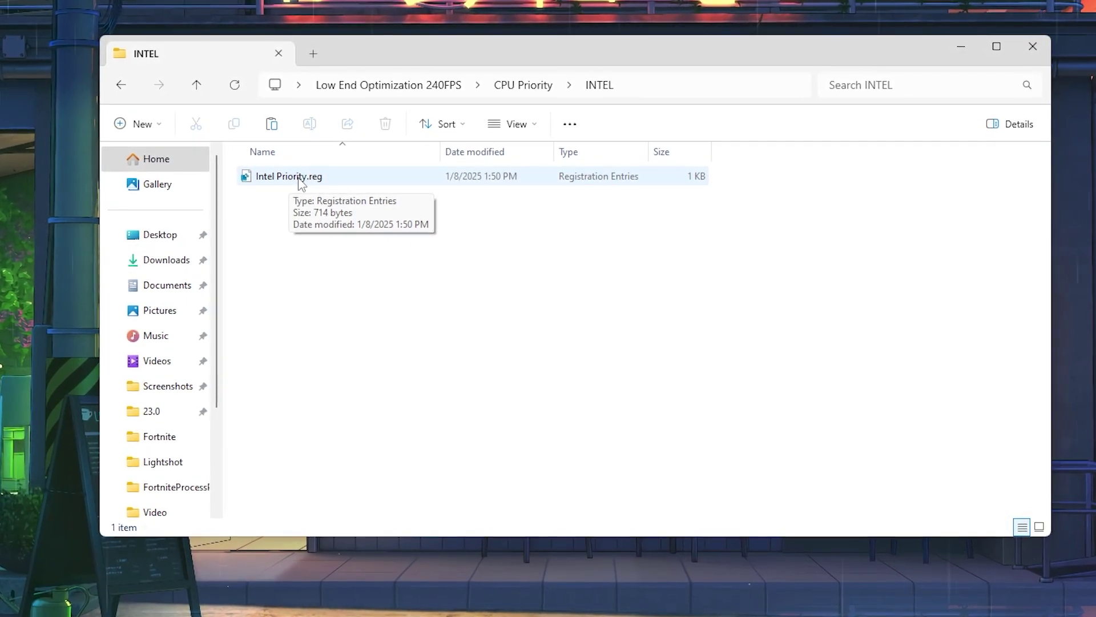
double_click(301, 178)
click(500, 448)
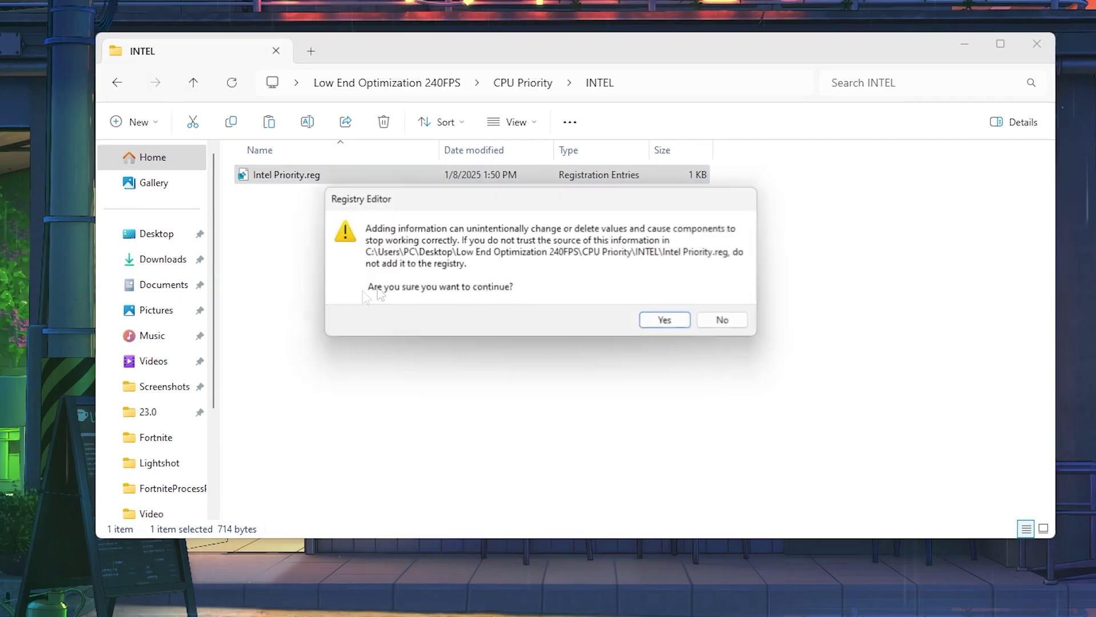
click(667, 321)
click(727, 297)
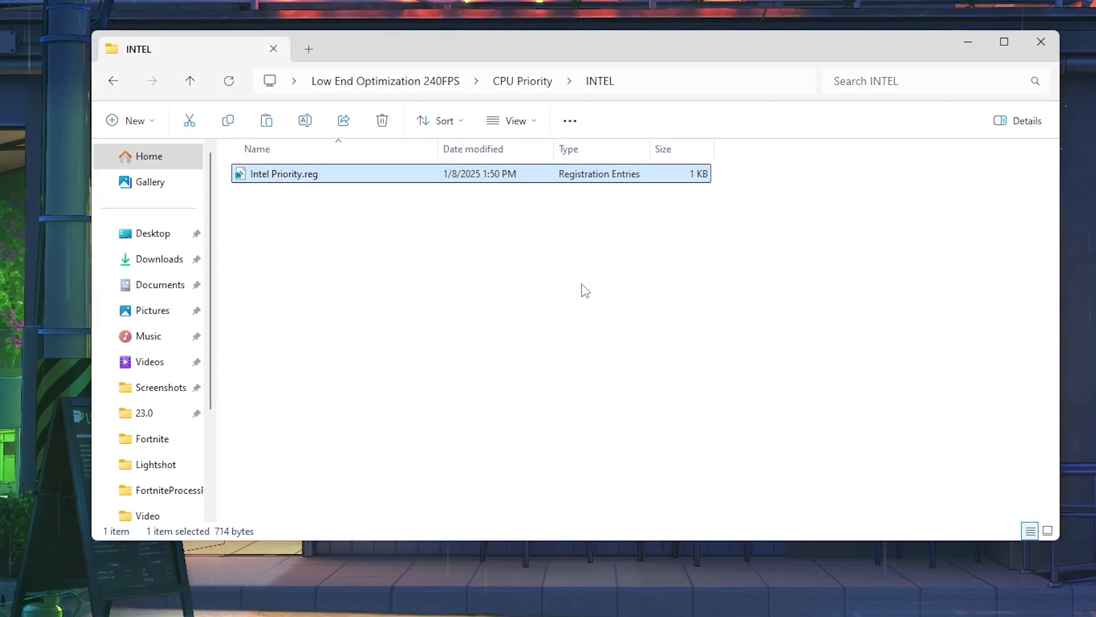
key(BackSpace)
key(BackSpace)
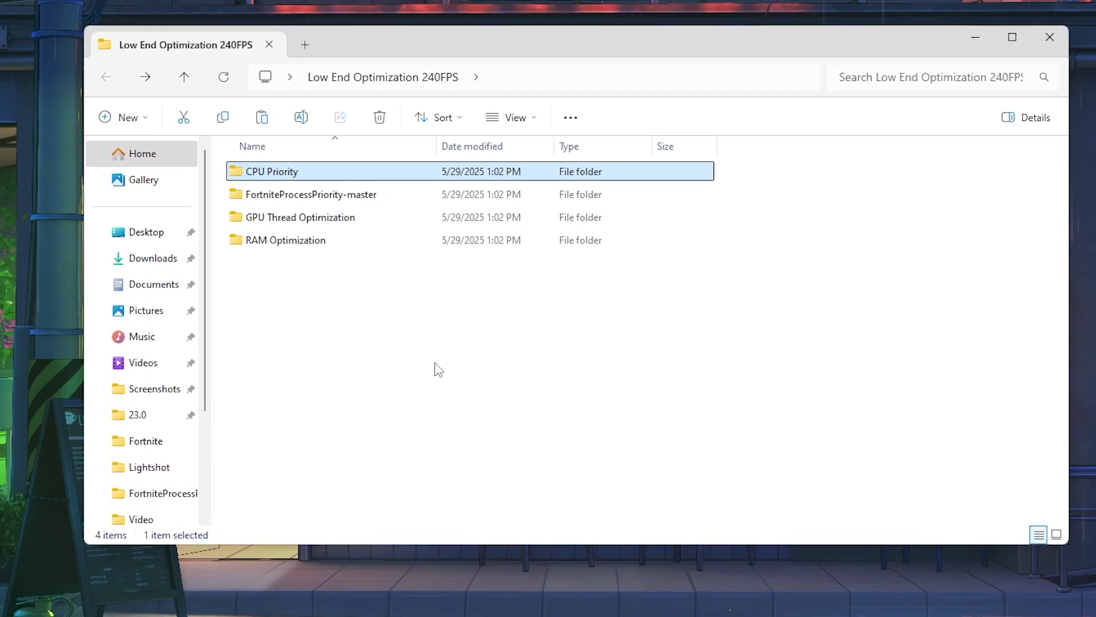
Merge FortniteAboveNormalPriority.reg from FortniteProcessPriority-master into the registry, then go back
click(355, 197)
double_click(356, 197)
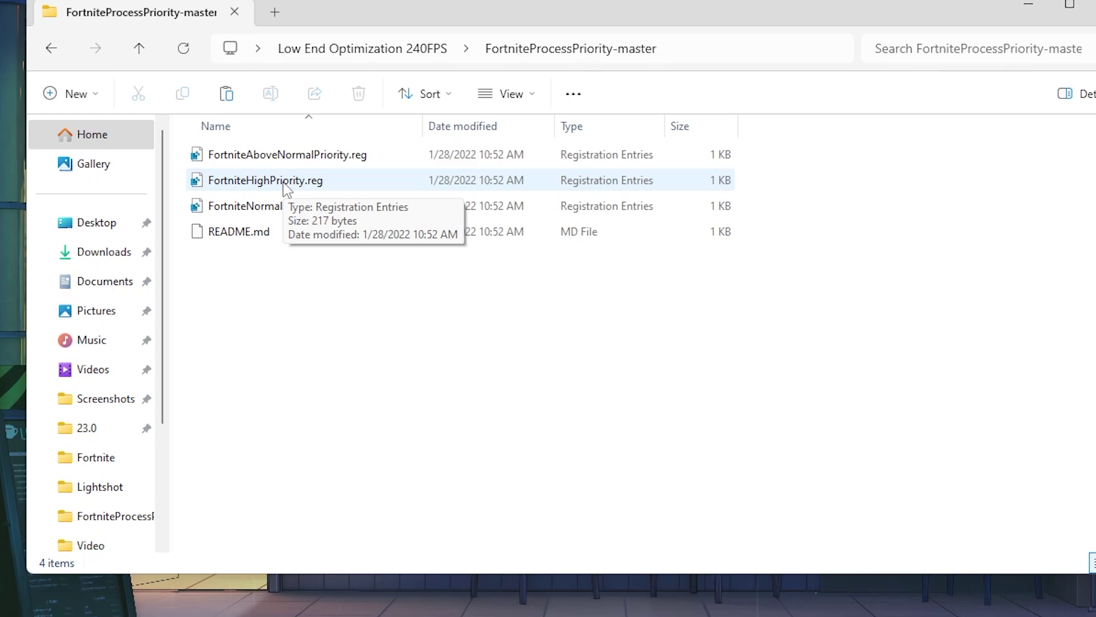
double_click(288, 155)
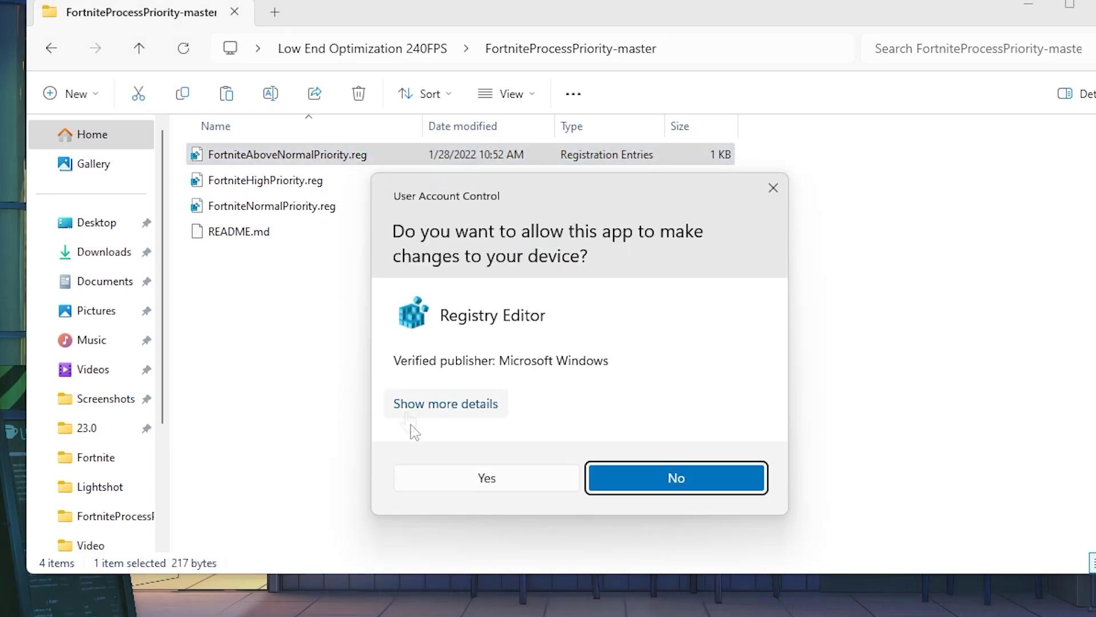
click(490, 476)
click(687, 330)
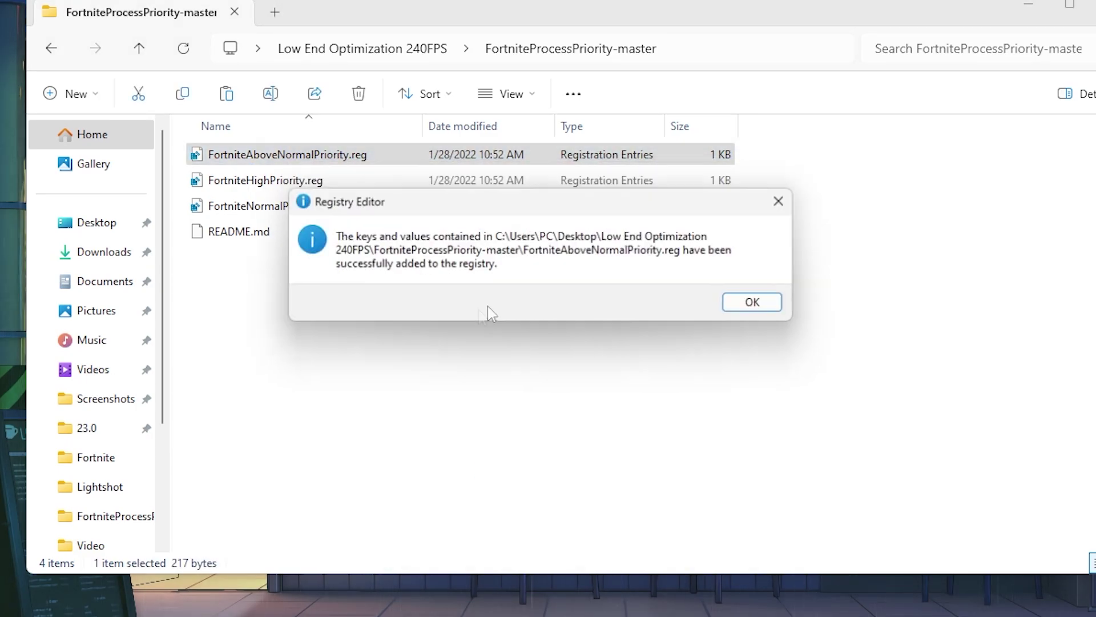
click(755, 303)
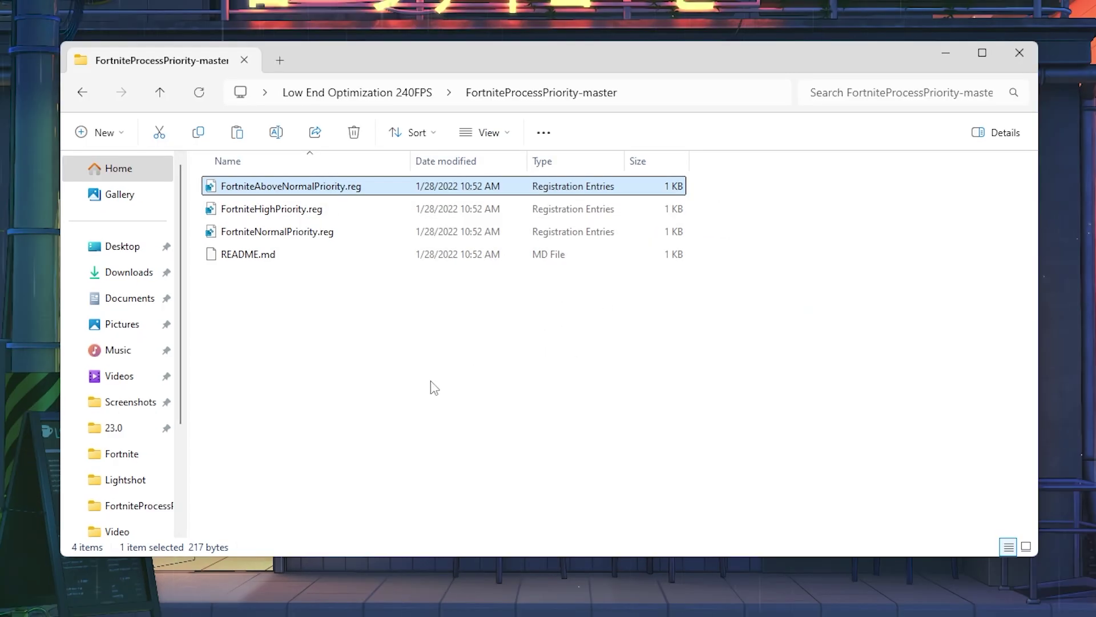
key(alt+Left)
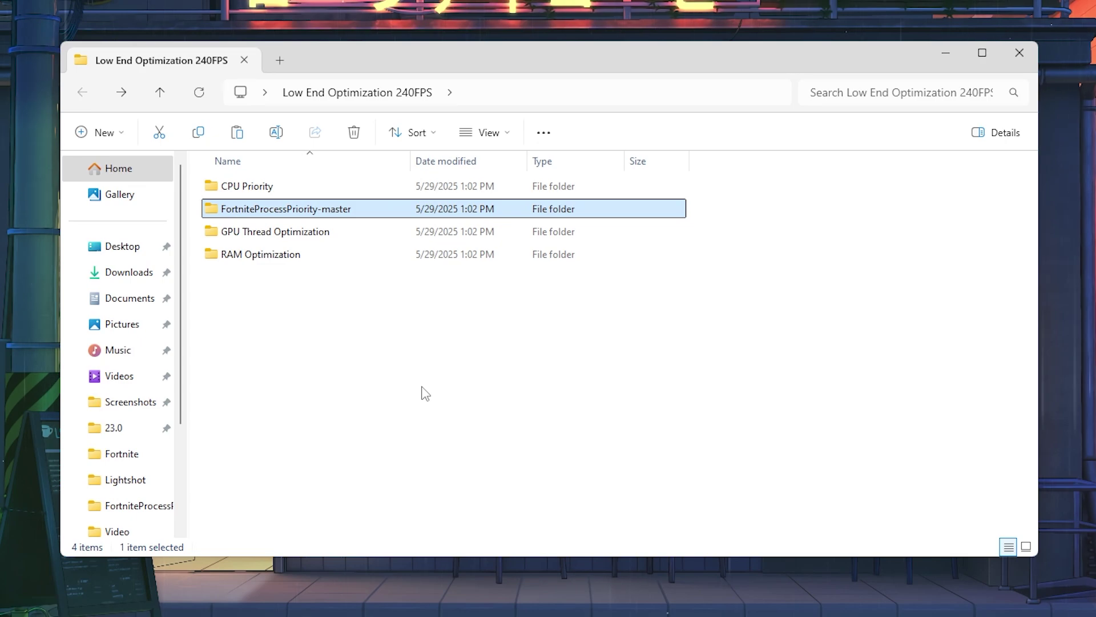
Merge NVIDIA Thread Priority.reg from GPU Thread Optimization into the registry, then go back
double_click(276, 233)
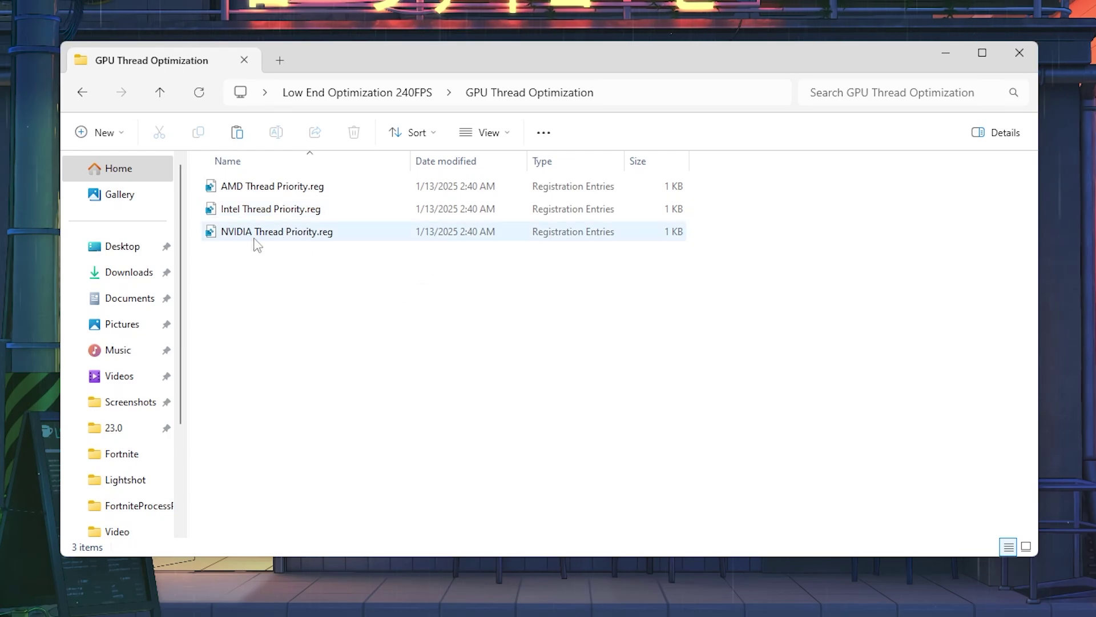
double_click(288, 232)
click(467, 472)
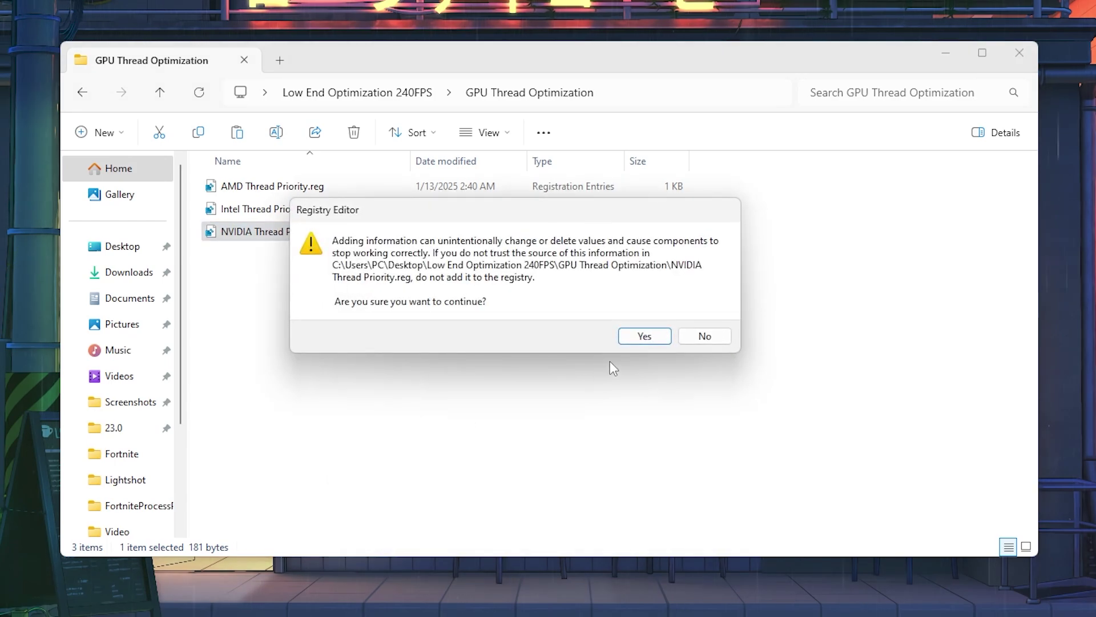
click(641, 335)
click(705, 311)
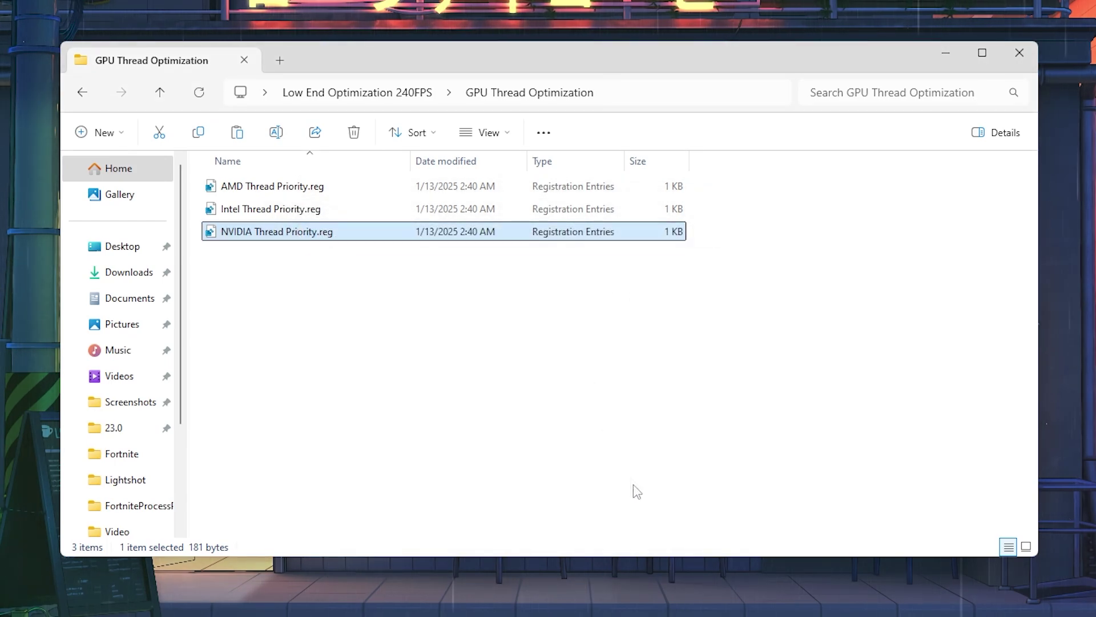
key(alt+Left)
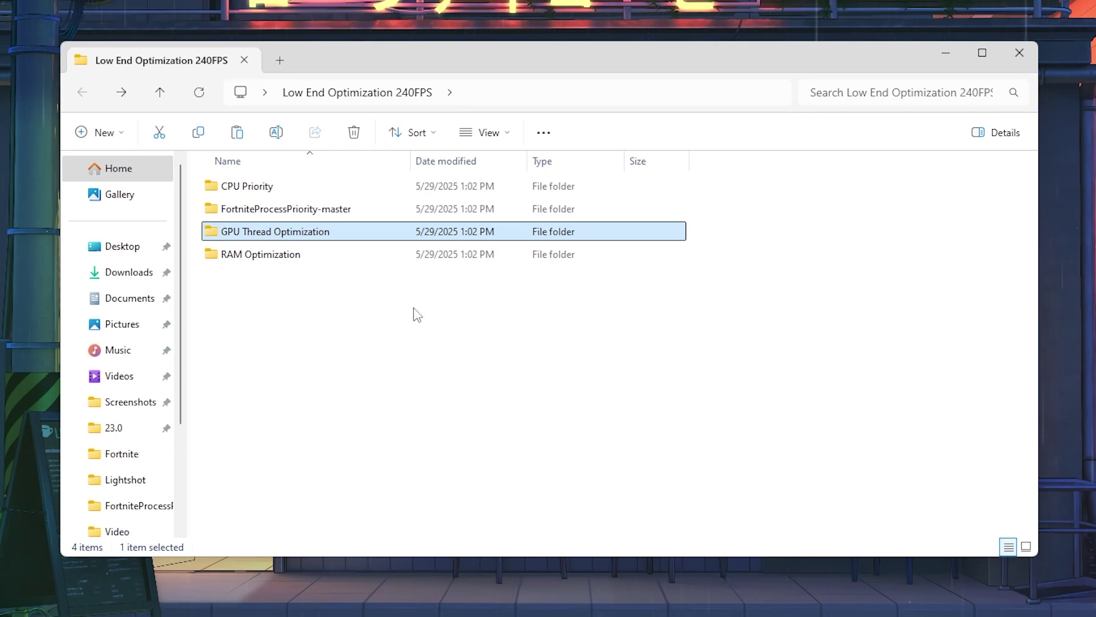
Open RAM Optimization and confirm in Task Manager that 32 GB of memory is installed
double_click(262, 256)
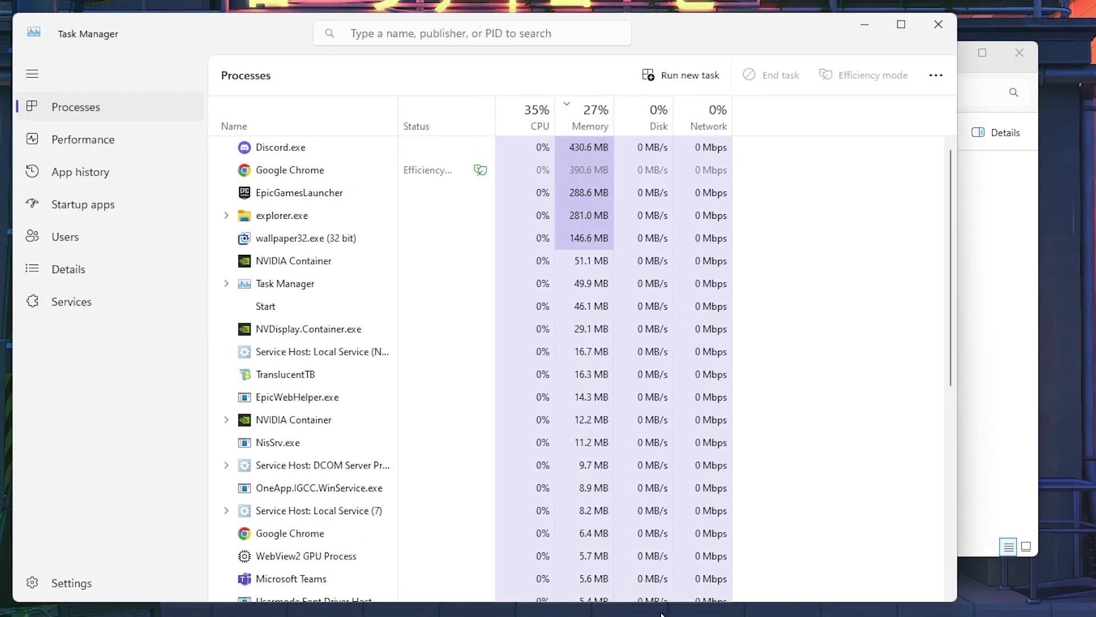
click(74, 142)
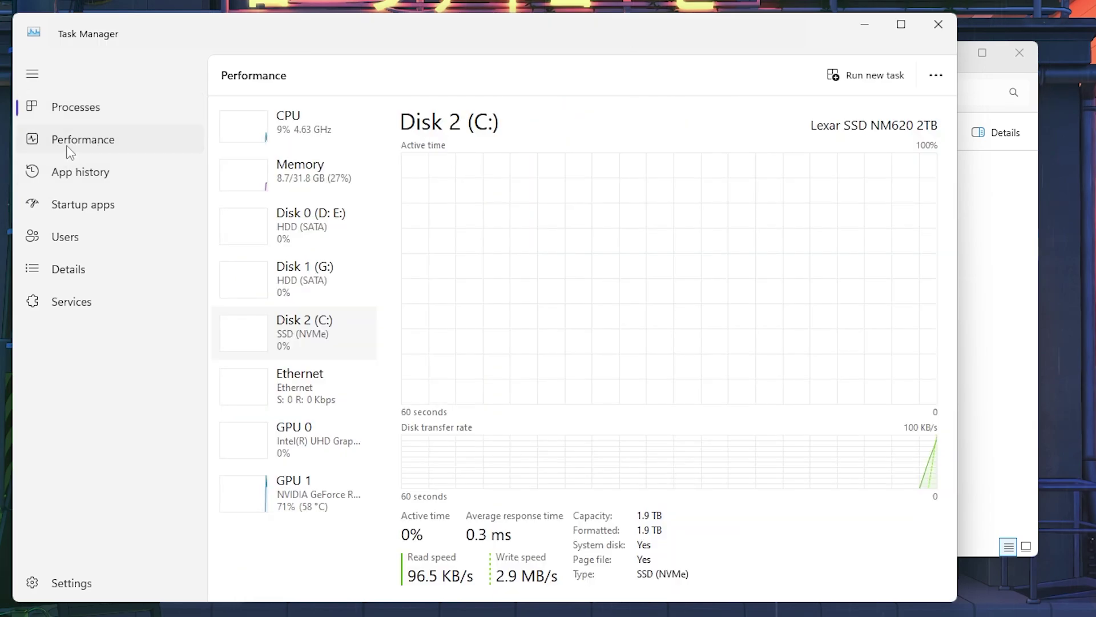
click(308, 170)
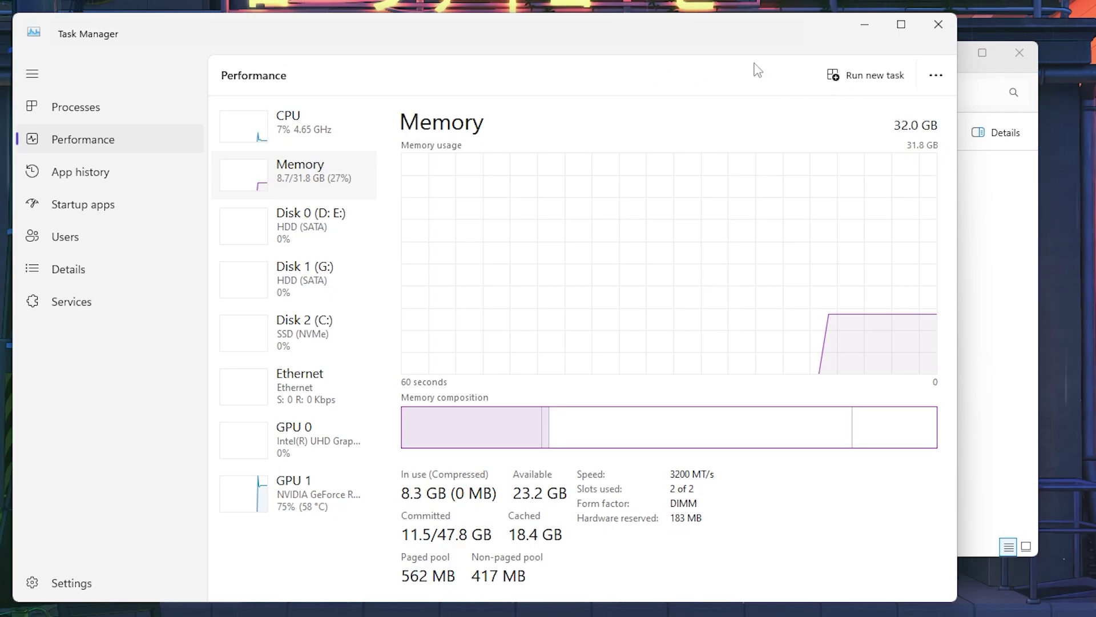
click(938, 24)
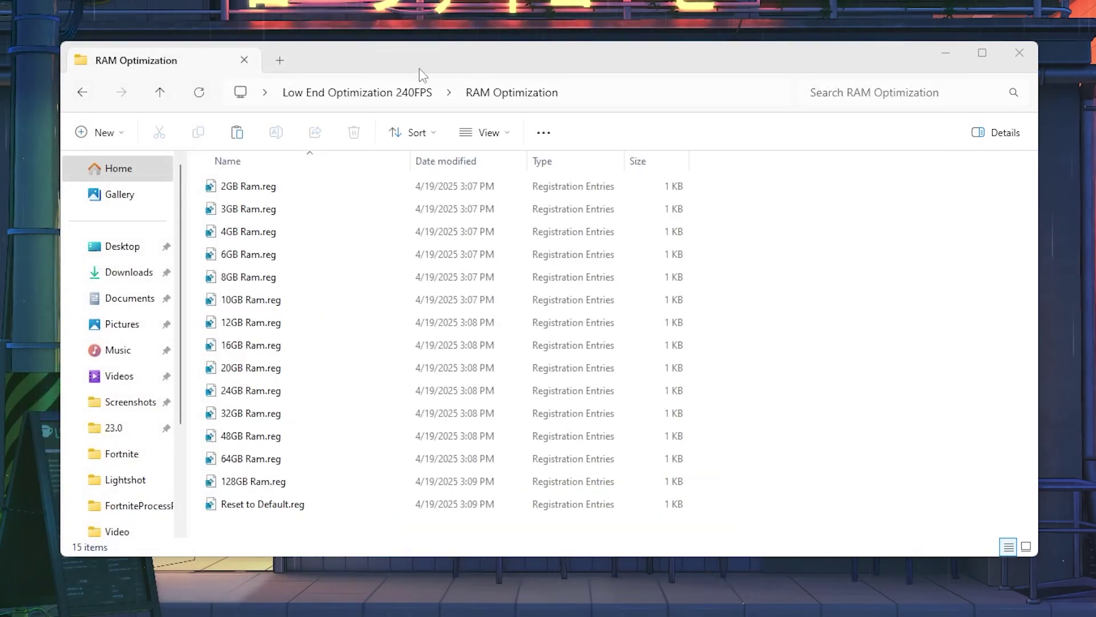
Merge 32GB Ram.reg into the registry
double_click(268, 421)
click(448, 467)
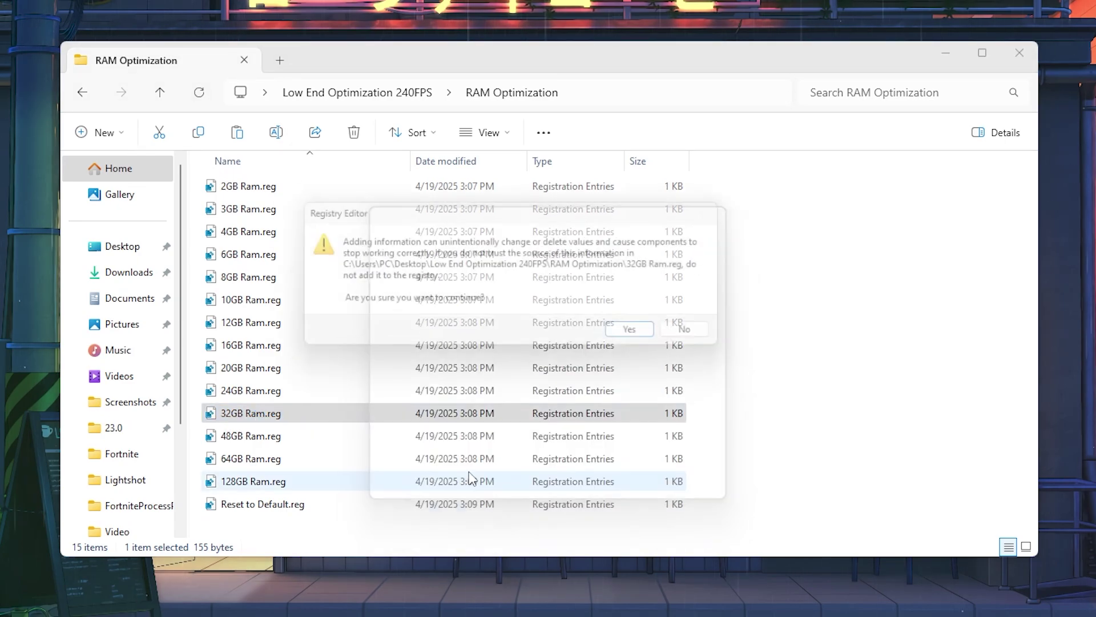
click(634, 332)
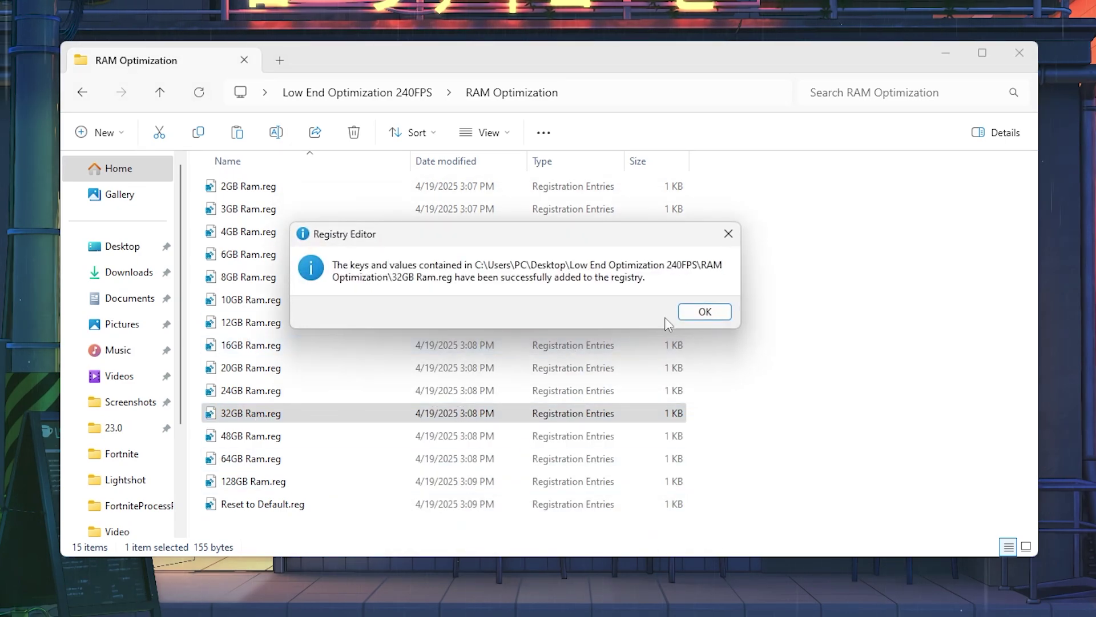
click(702, 311)
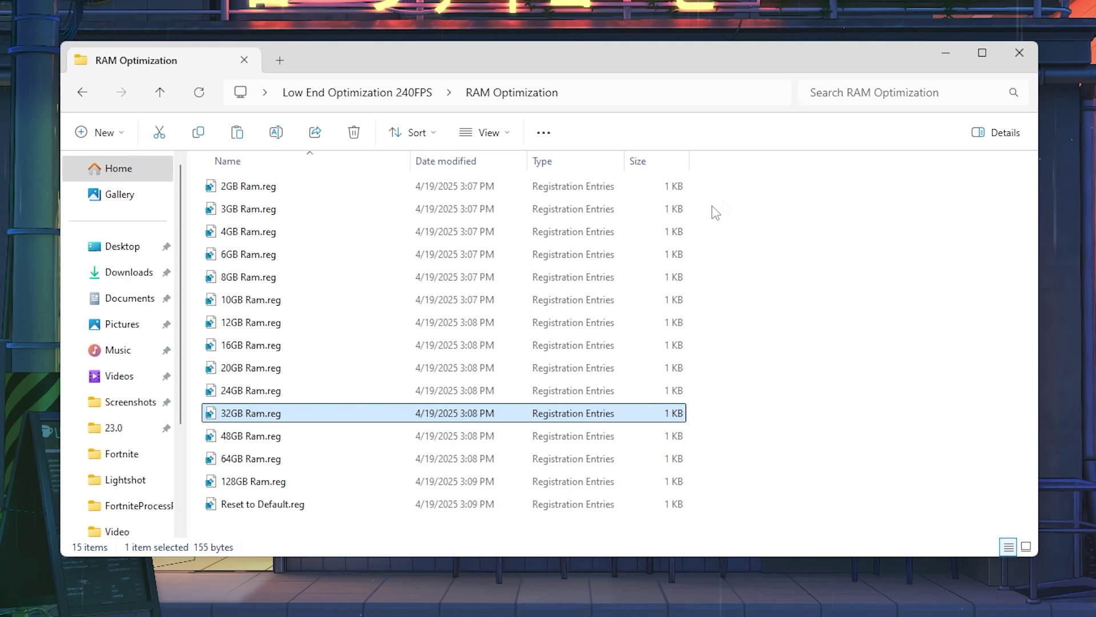
Close the RAM Optimization window and run the Fortnite character toward Brutal Boxcars
click(1021, 54)
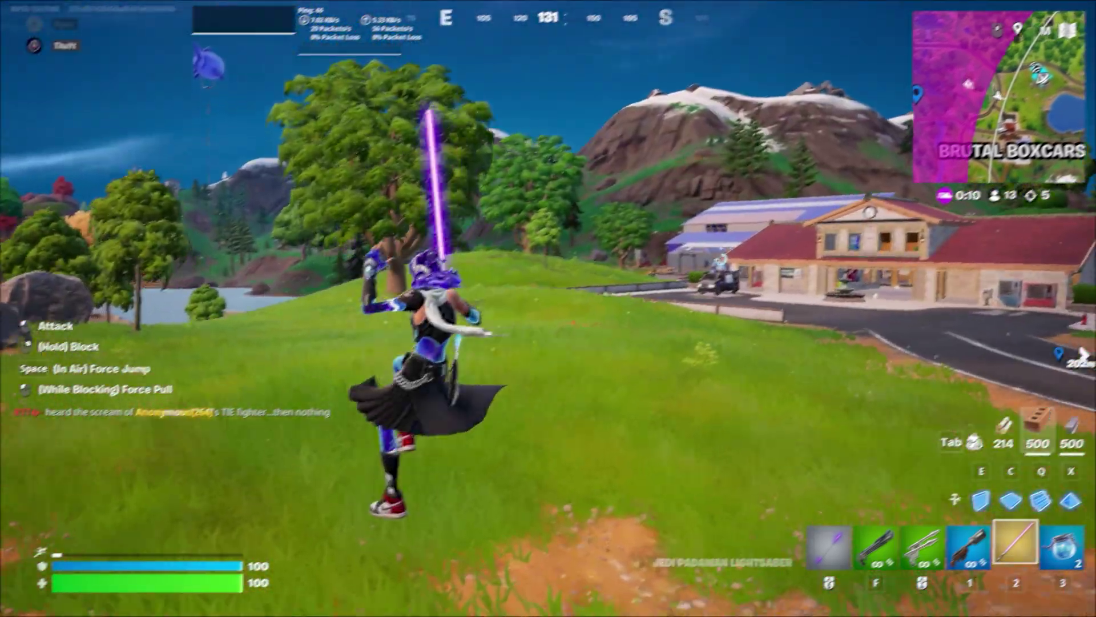
key(w)
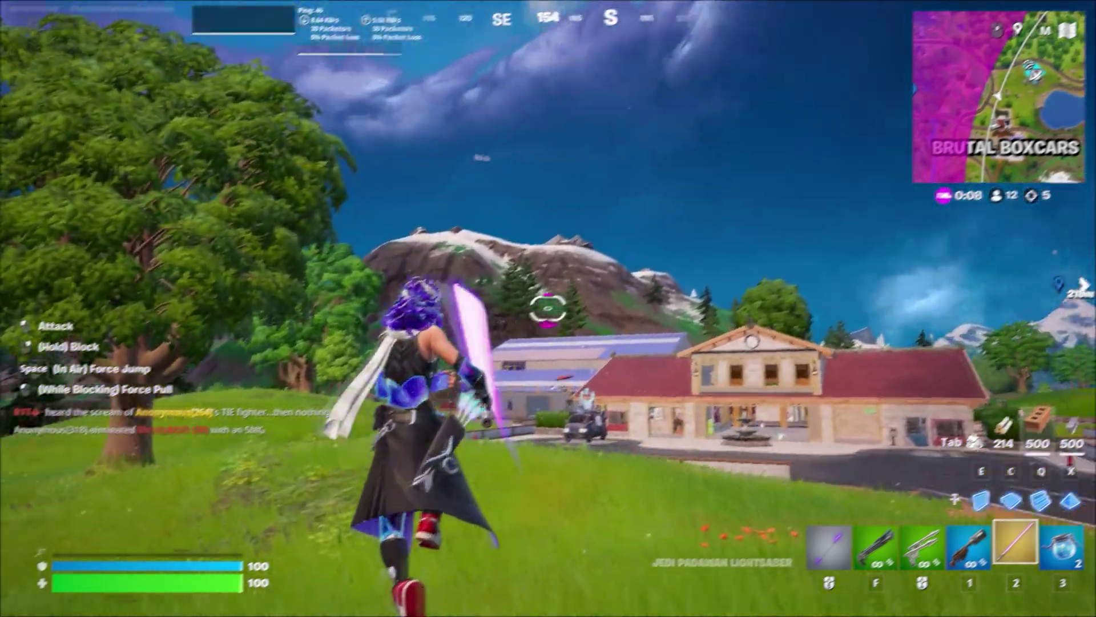
key(space)
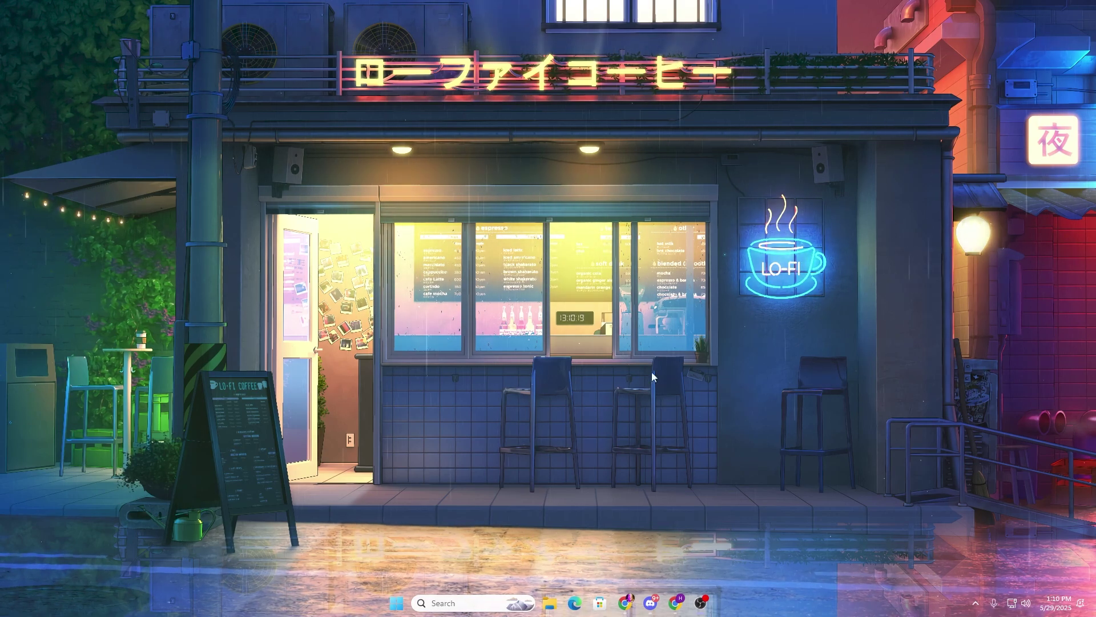
Search 'power plan' and open the High performance plan's advanced power settings
click(456, 603)
text(power plan)
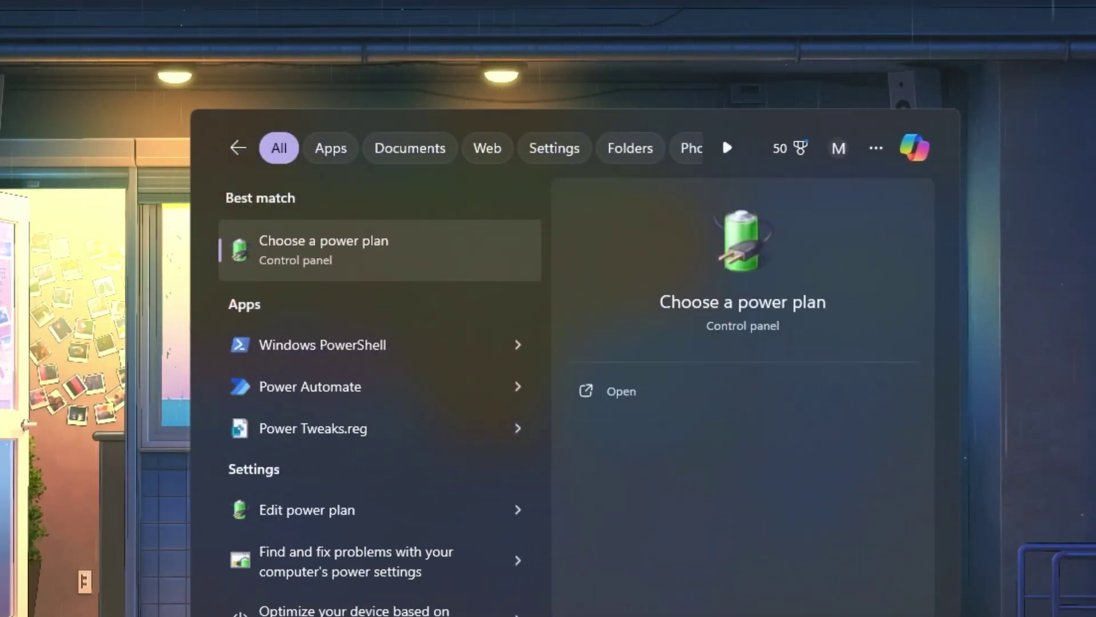
click(307, 256)
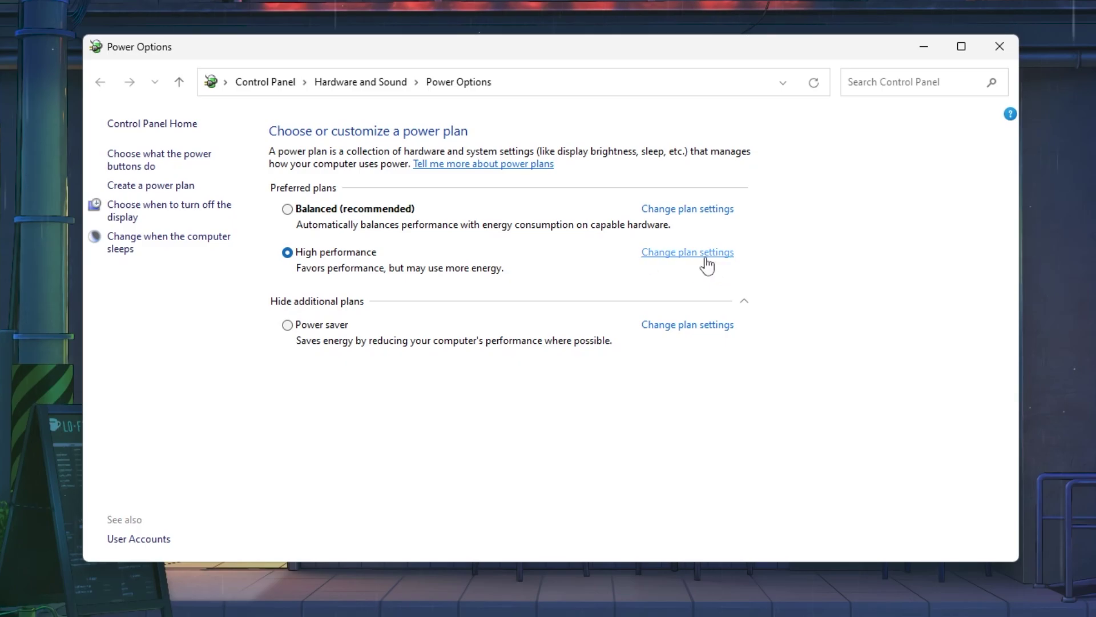
click(687, 253)
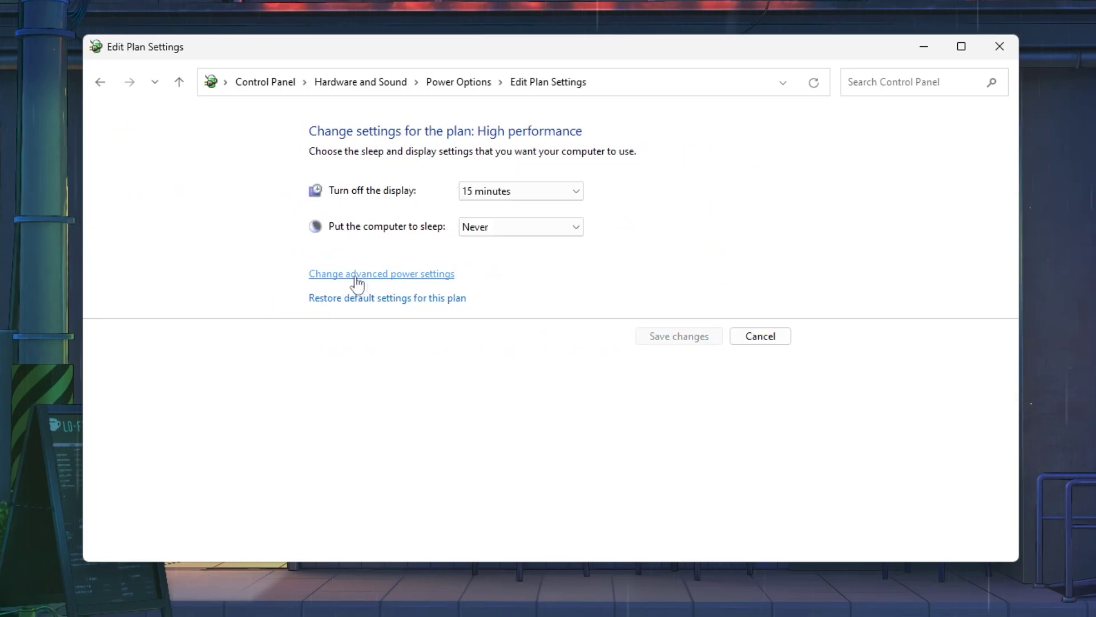
click(387, 274)
Check Minimum and Maximum processor state are both 100%, then close the power settings windows
drag(17, 5, 463, 105)
scroll(413, 341, down, 1)
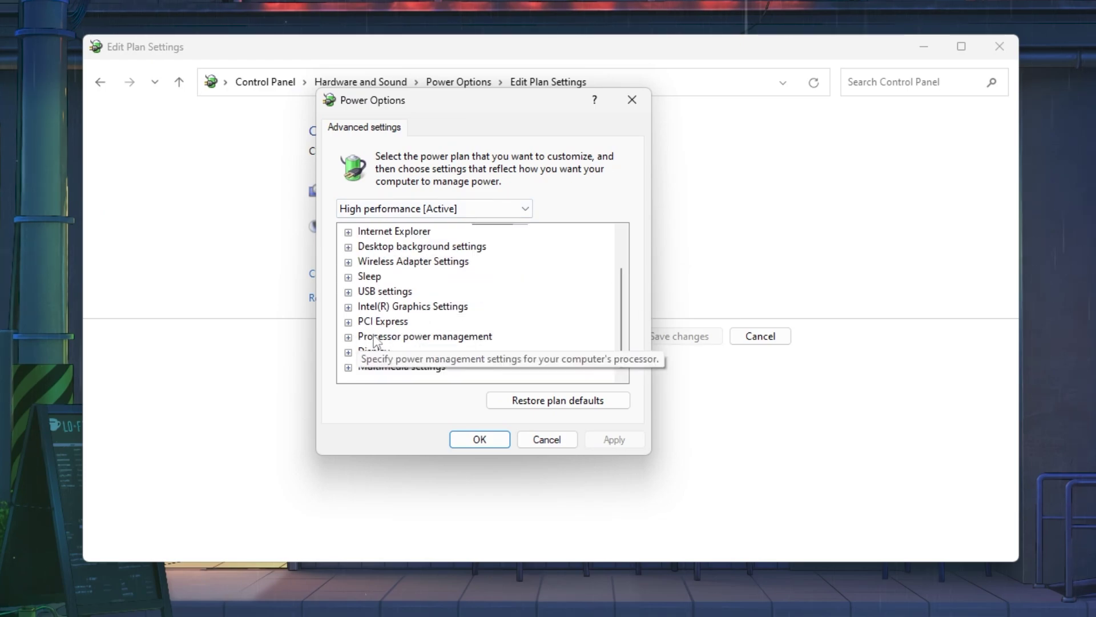
click(348, 337)
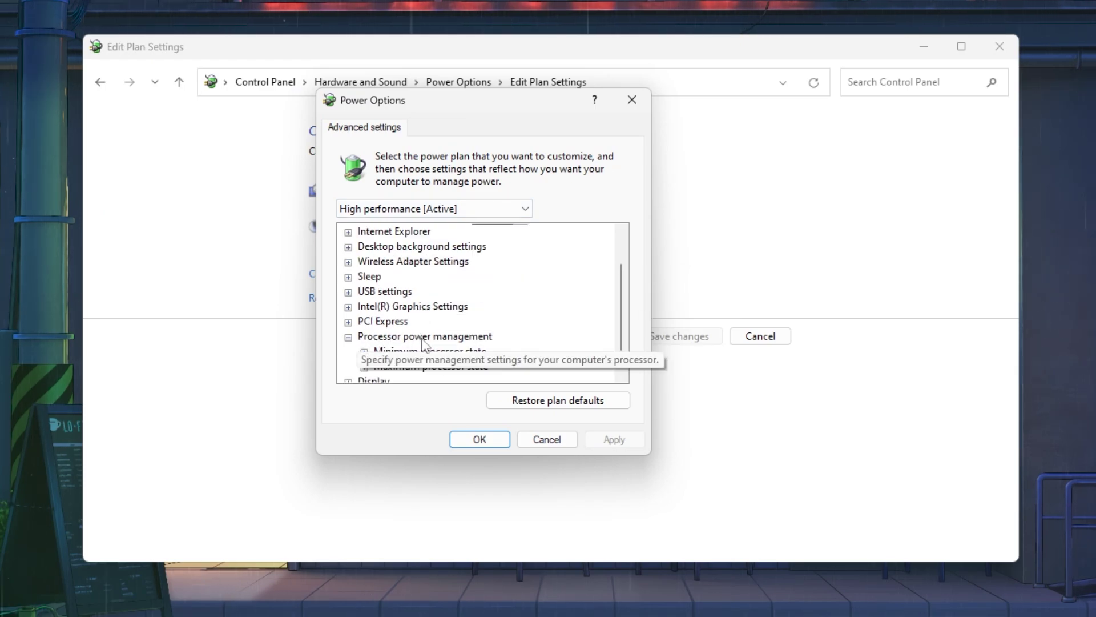
scroll(422, 342, down, 1)
click(364, 322)
scroll(434, 336, down, 1)
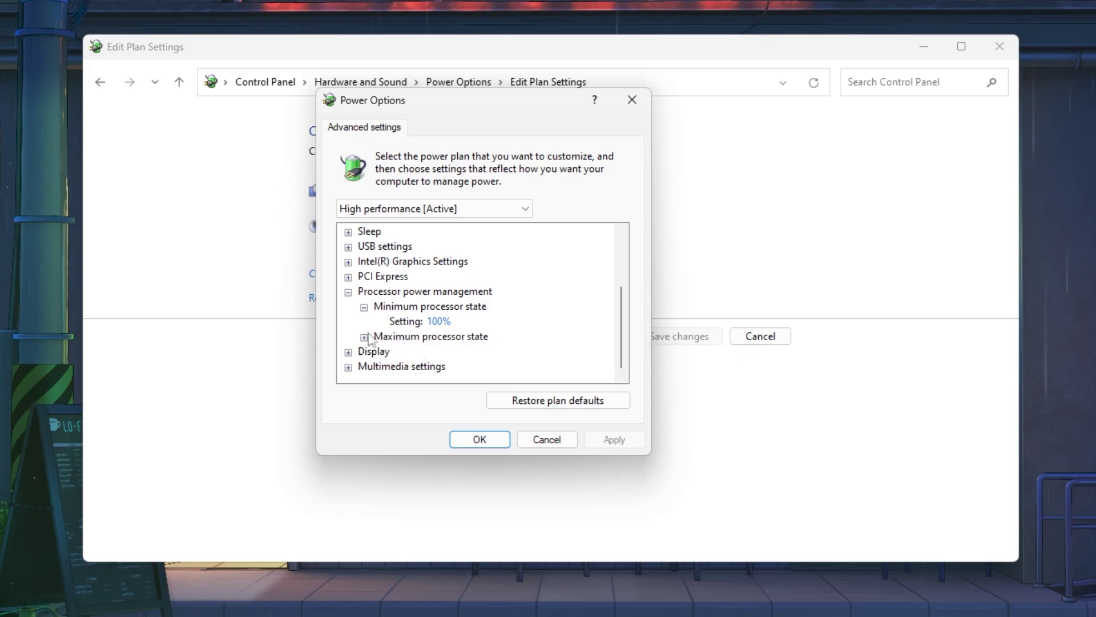
click(364, 336)
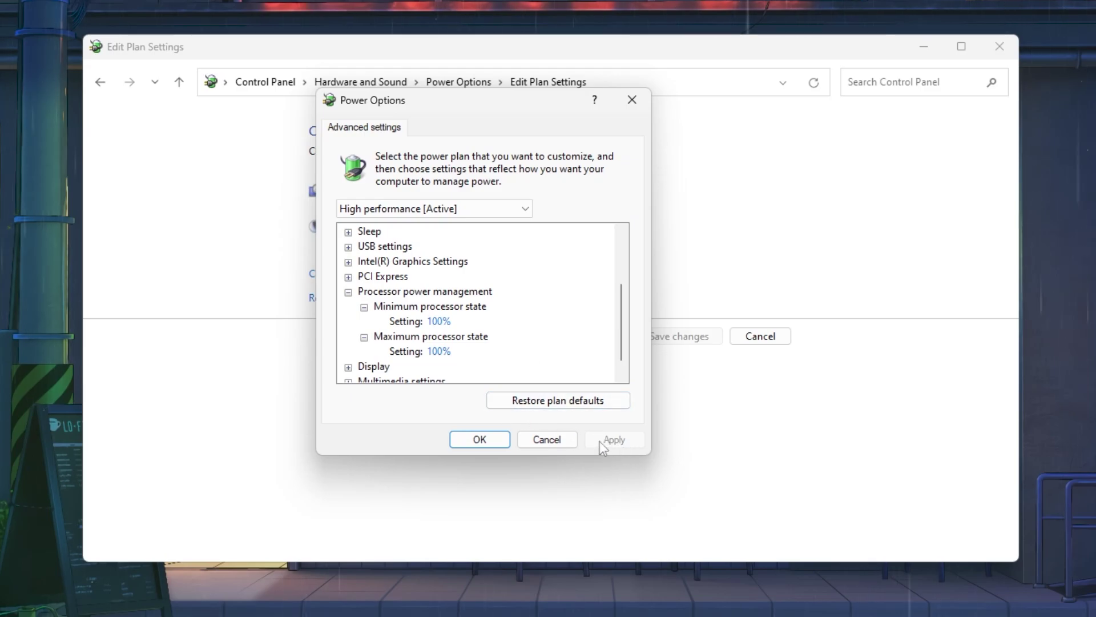
click(456, 440)
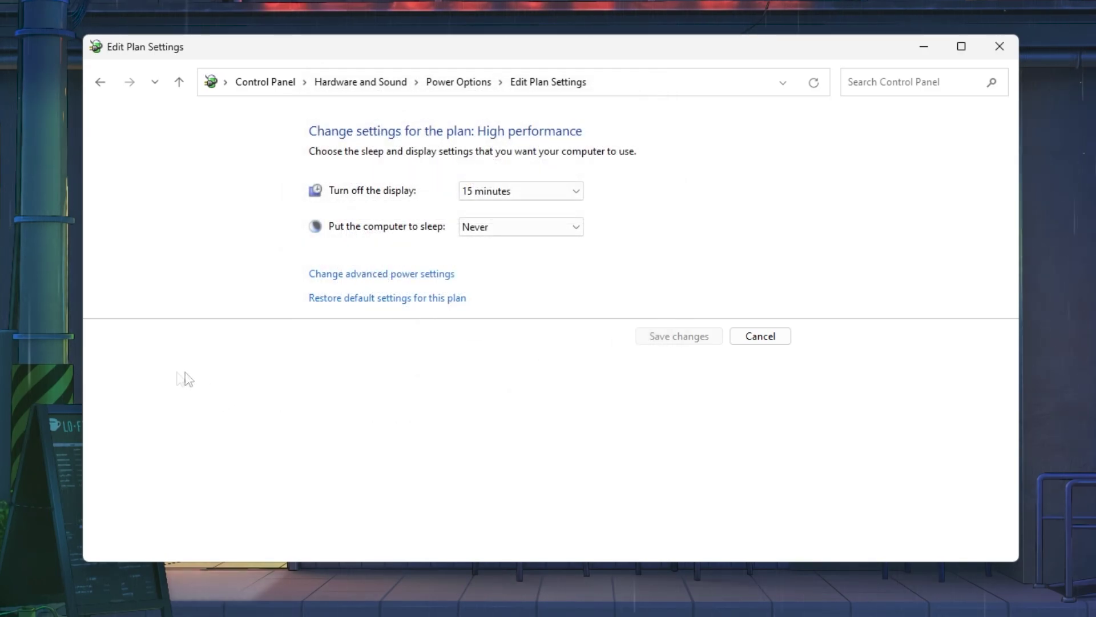
click(994, 57)
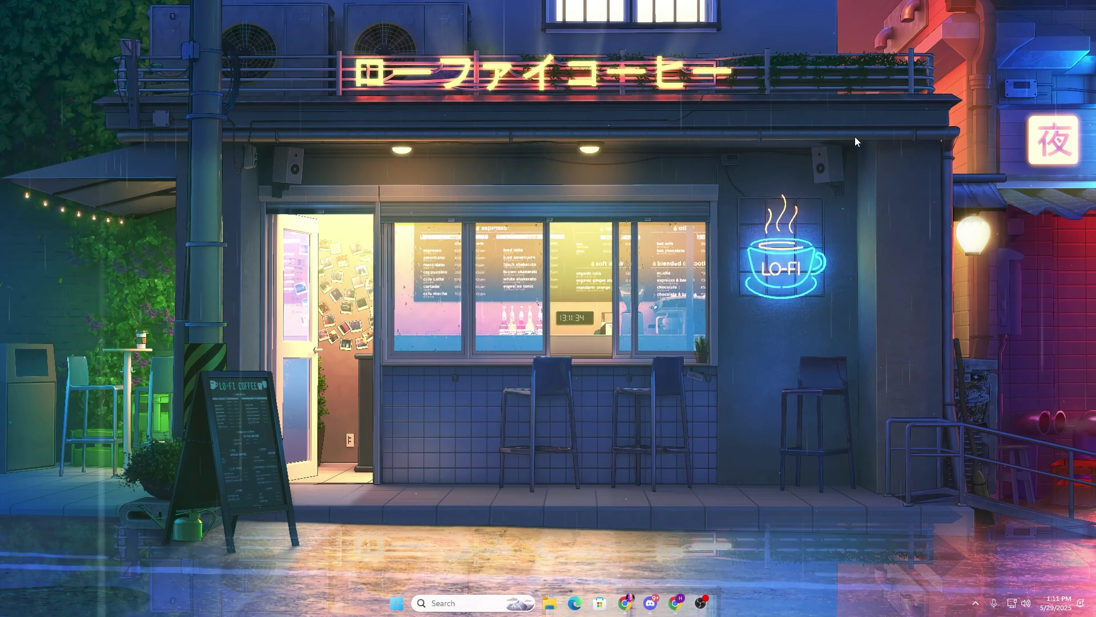
Confirm hardware-accelerated GPU scheduling and windowed-game optimizations are both On in the default graphics settings
click(452, 602)
text(GRA)
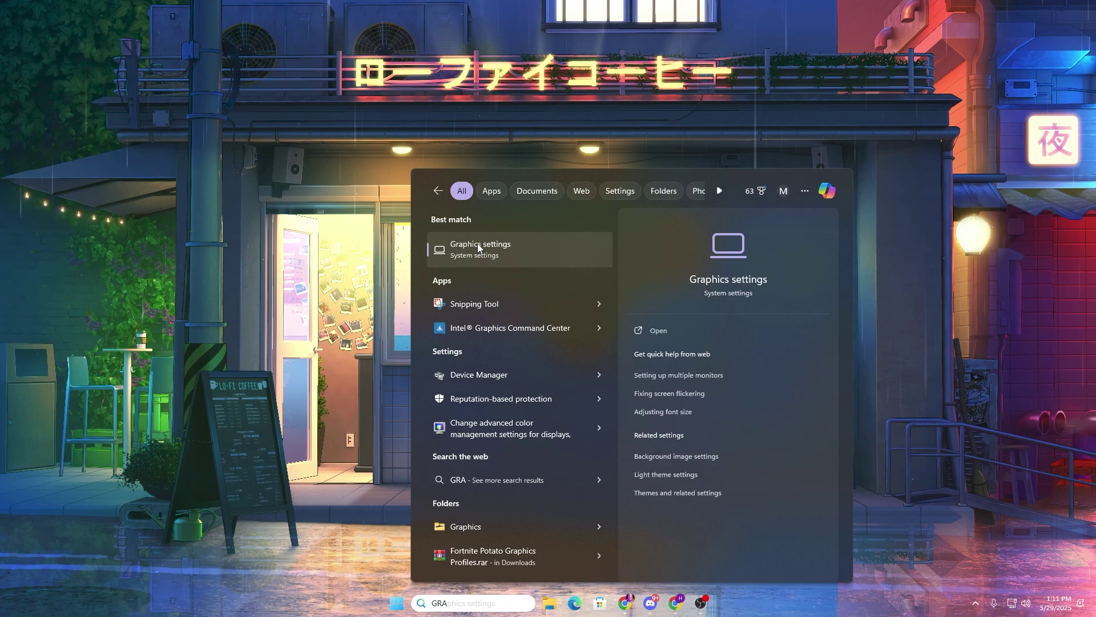
click(490, 245)
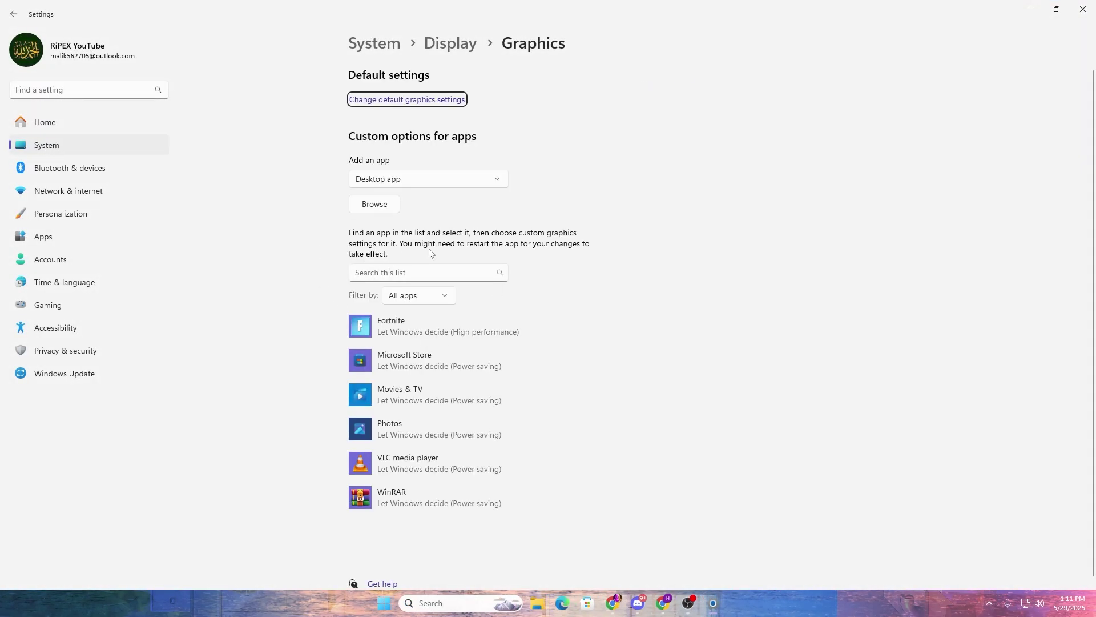
click(418, 103)
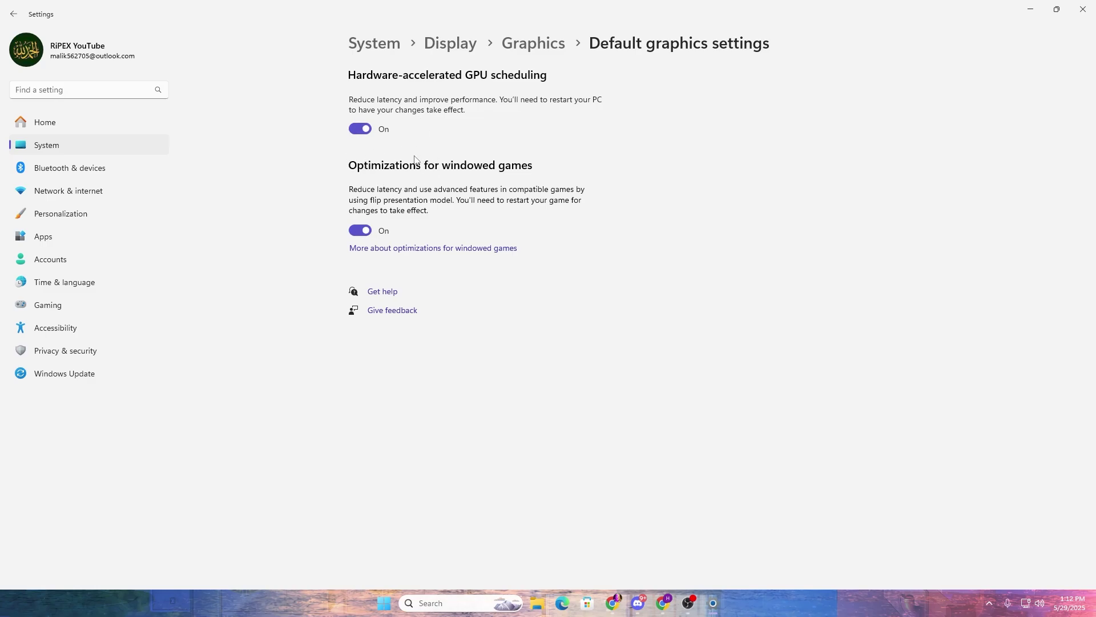
key(alt+Left)
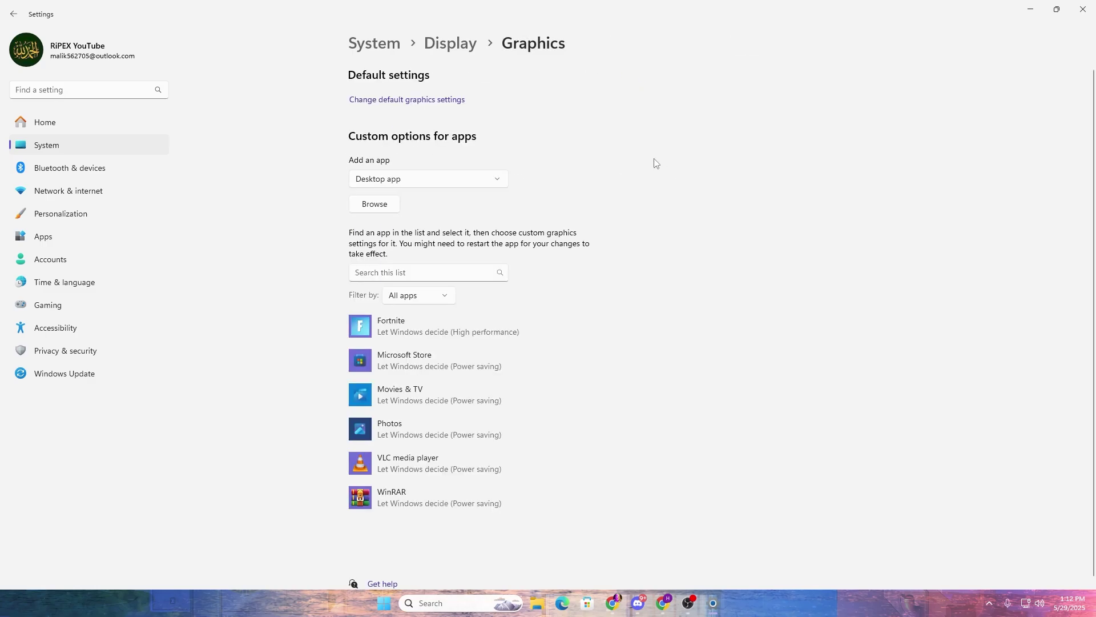
Set Fortnite's graphics preference to High performance (NVIDIA GeForce RTX 3070) and save it
scroll(446, 174, down, 1)
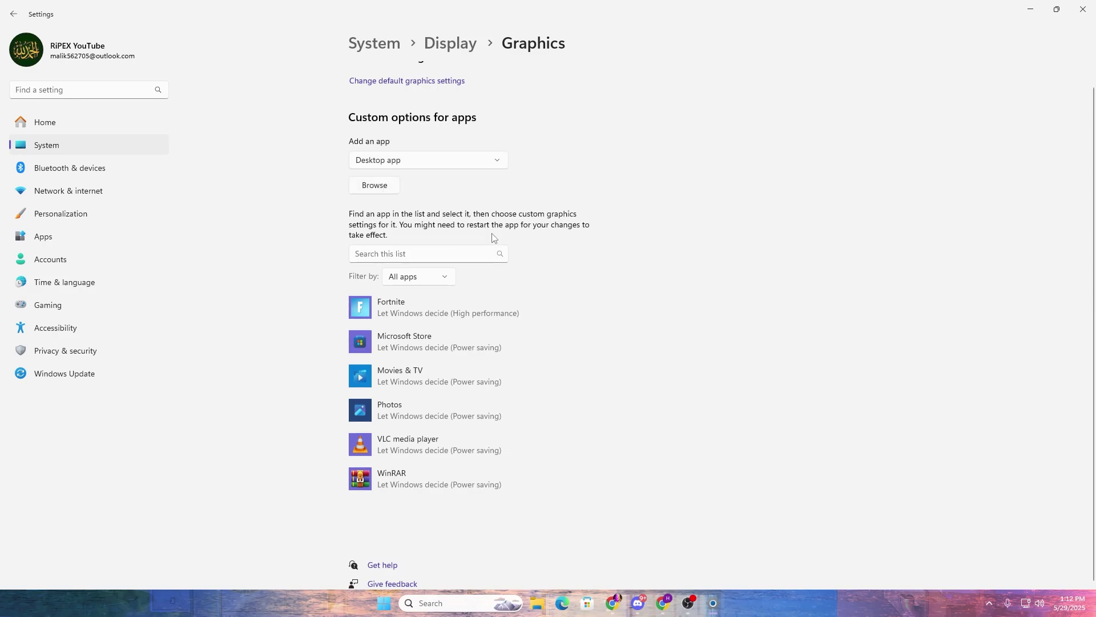
click(412, 311)
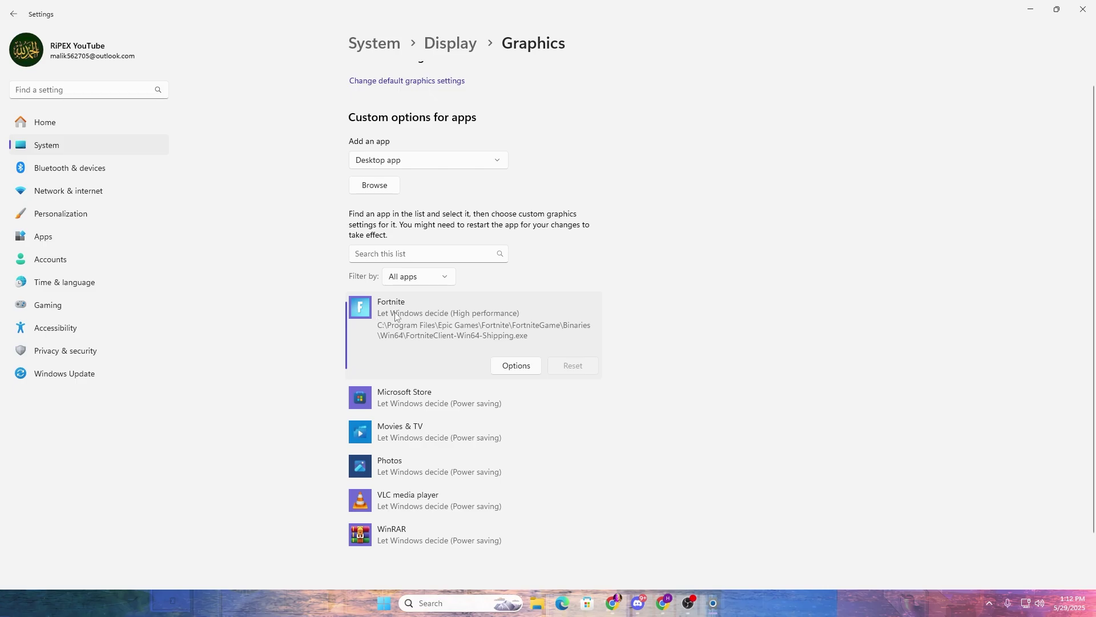
click(517, 366)
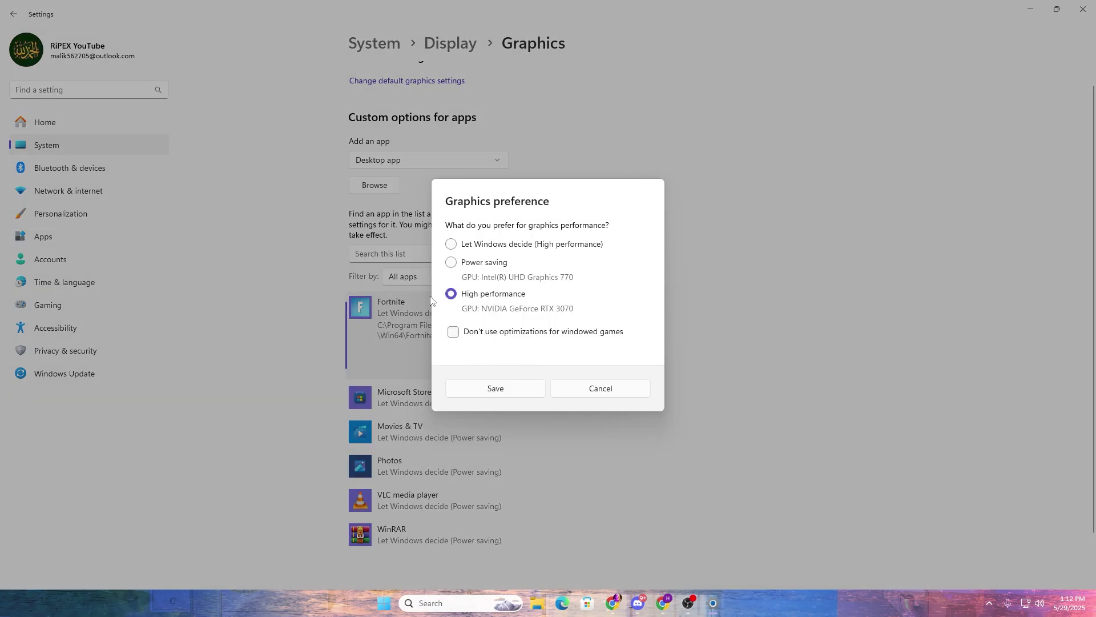
click(496, 391)
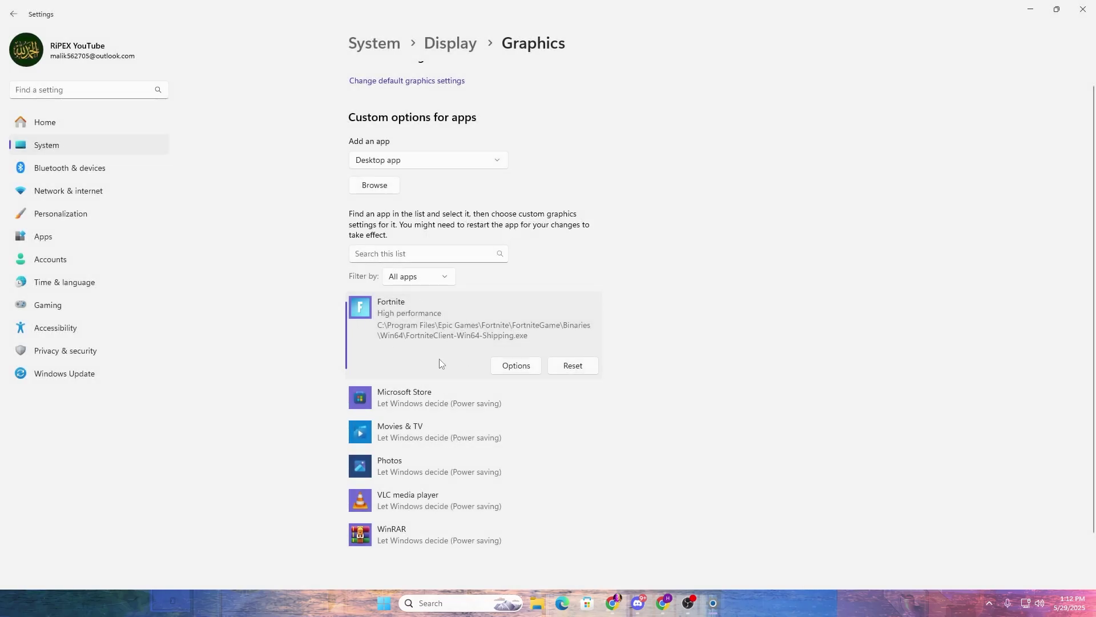
scroll(360, 467, down, 2)
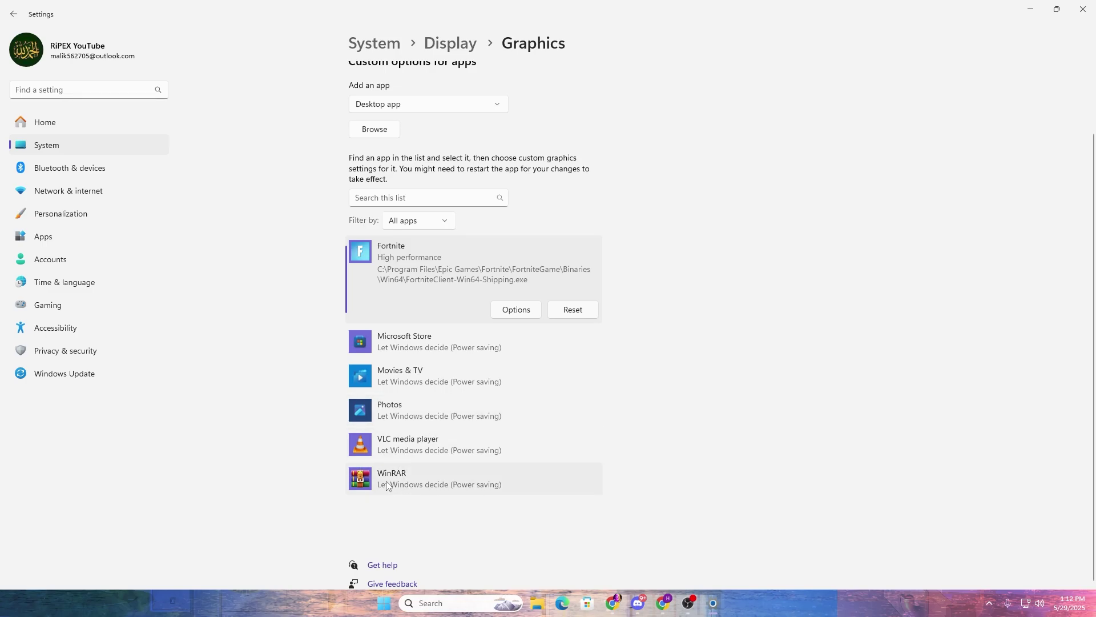
scroll(394, 484, up, 2)
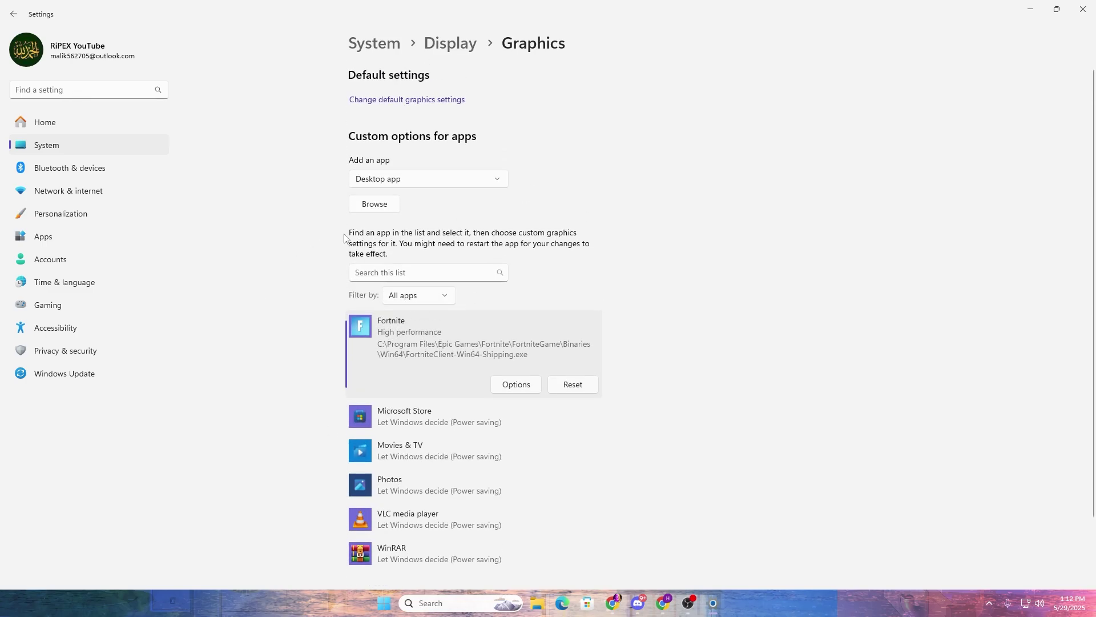
Confirm Game Mode is On under Gaming, then close Settings and glide toward the lighthouse in Fortnite
click(60, 309)
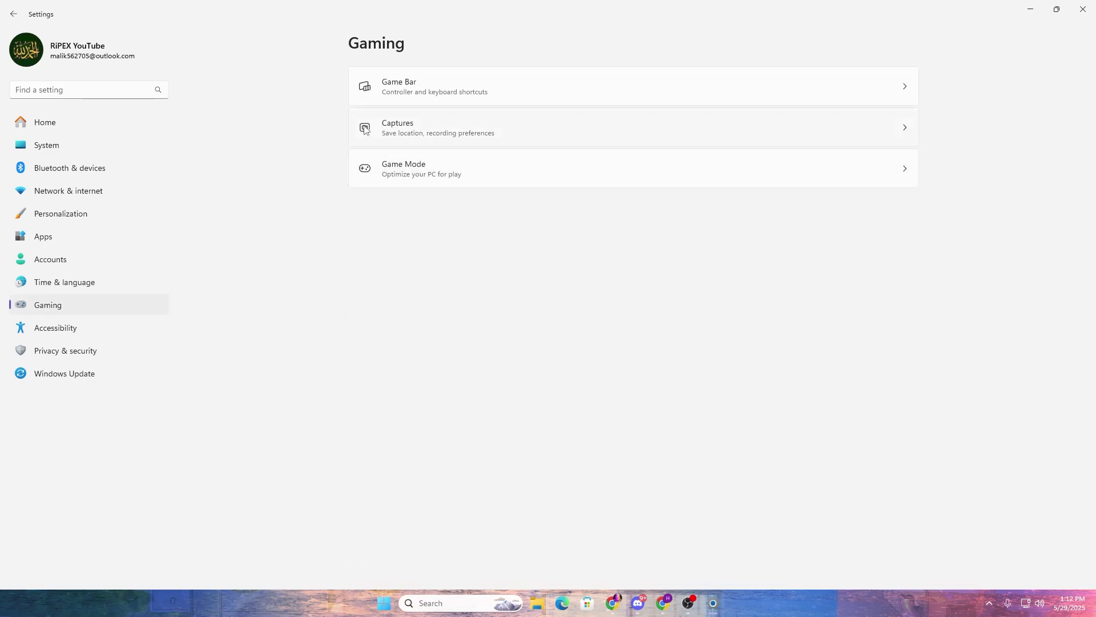
click(436, 84)
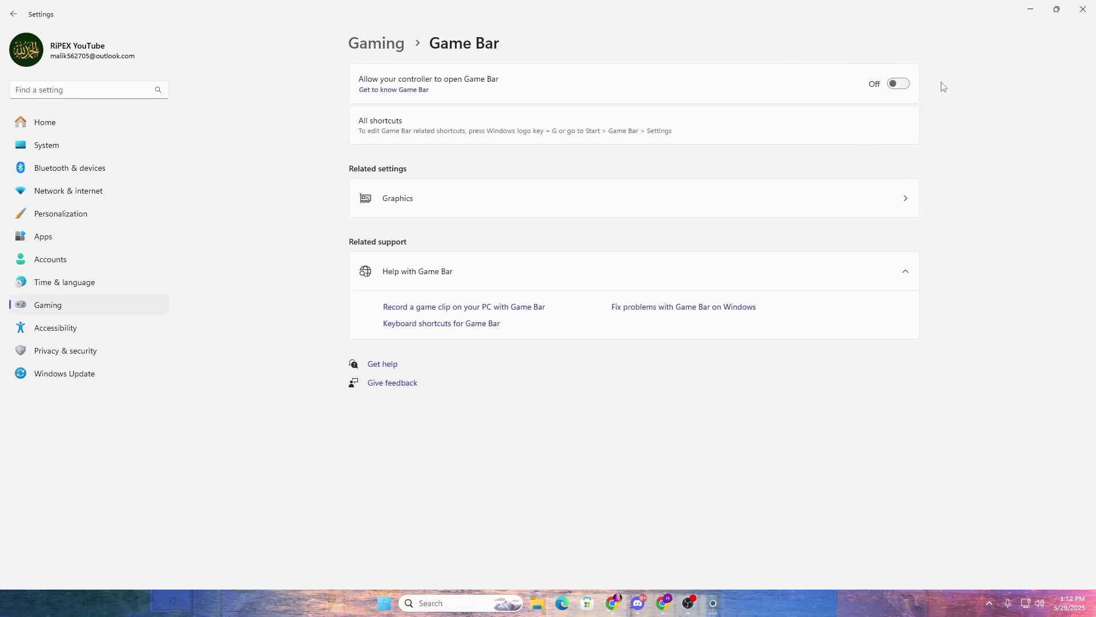
key(alt+Left)
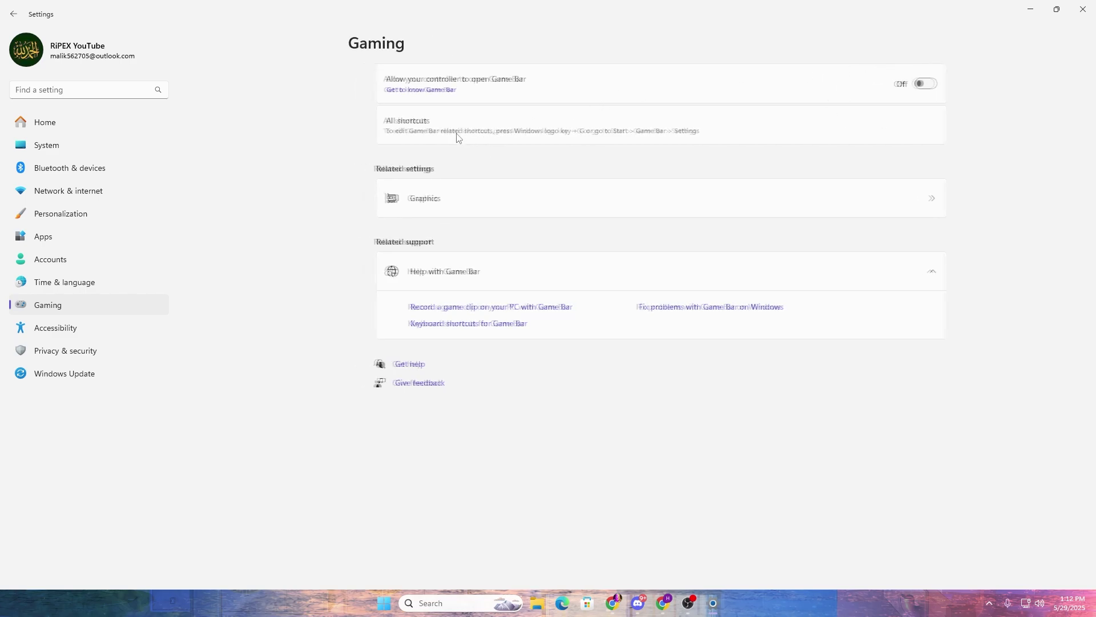
click(510, 184)
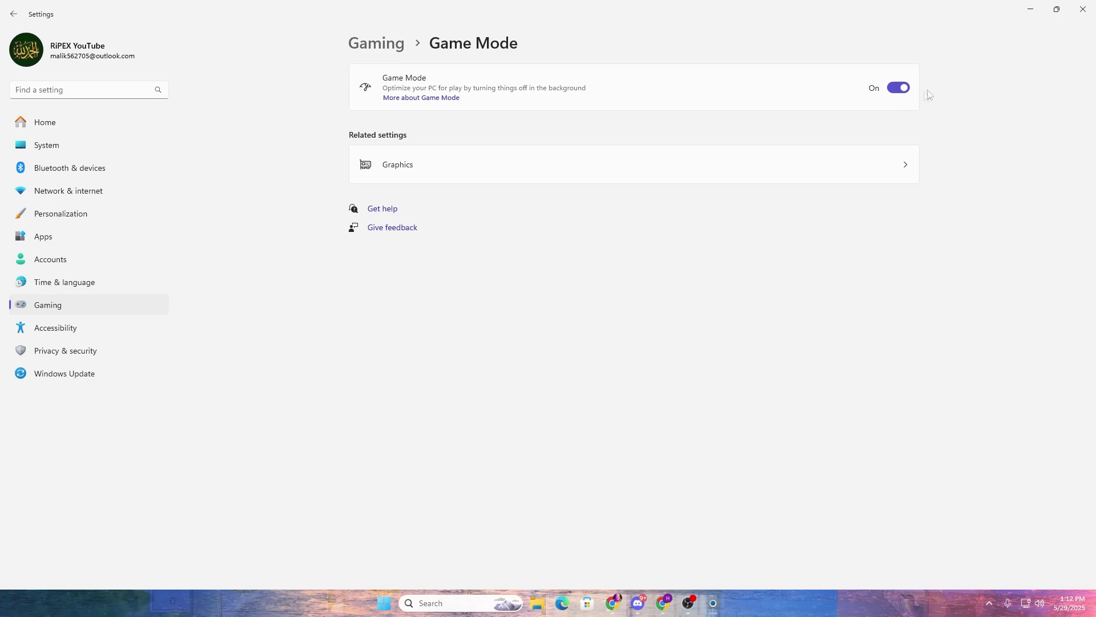
click(1083, 9)
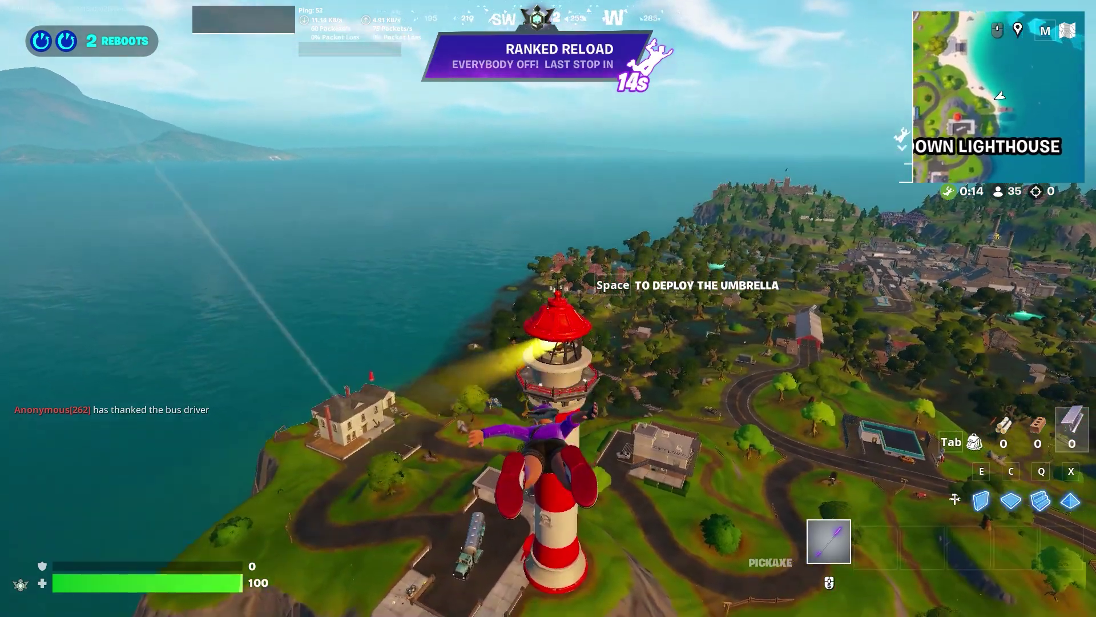
key(space)
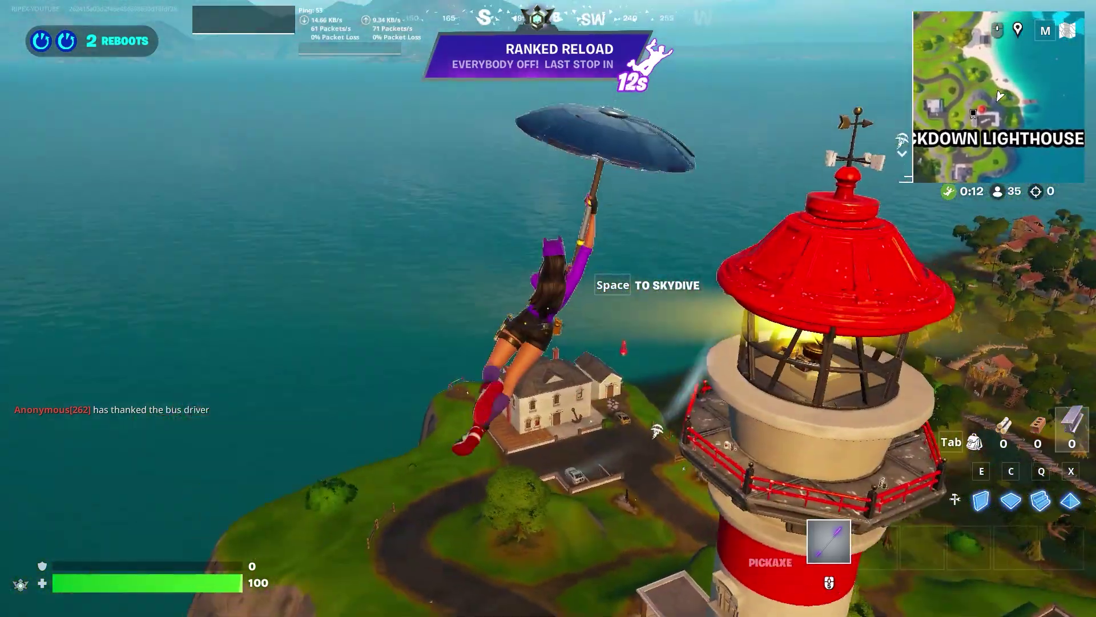